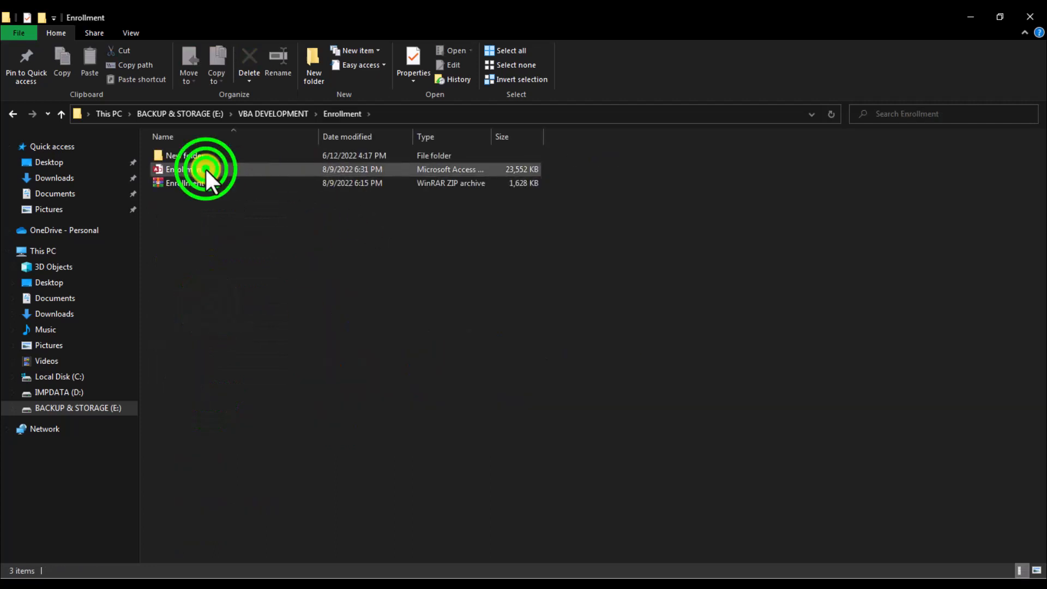
Step: Duplicate the Enrollment database file in the Enrollment folder
left_click(202, 169)
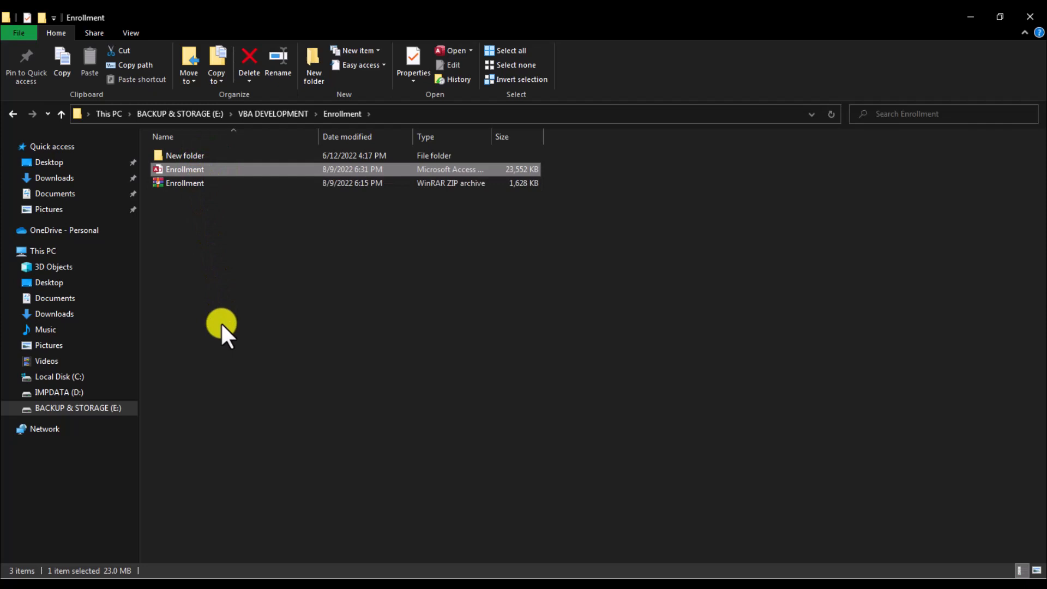
key("ctrl+c")
key("ctrl+v")
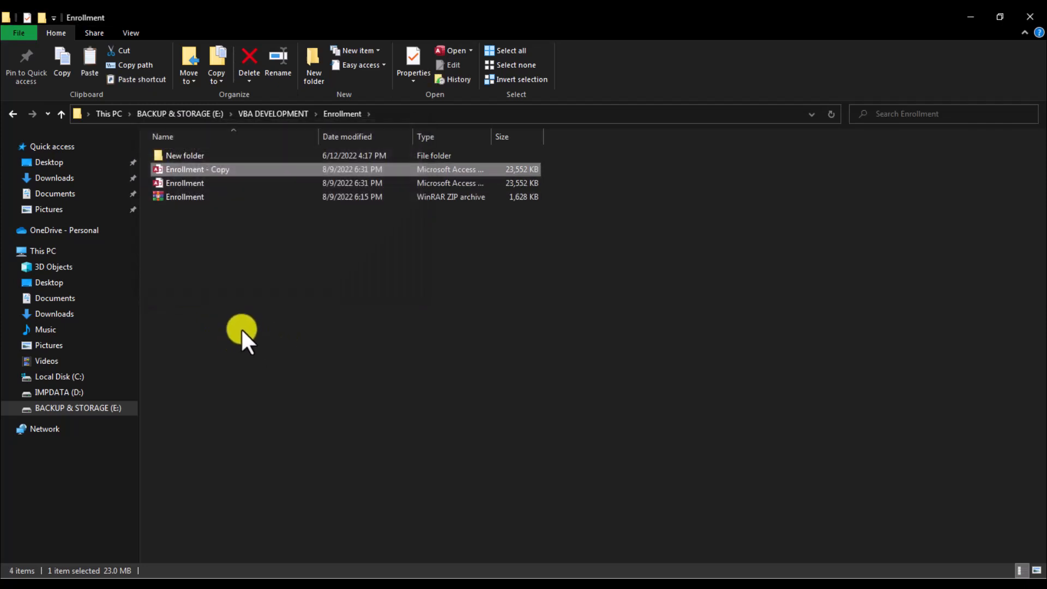
Step: Create a 'Split Database' folder and move the copied database into it
left_click(315, 66)
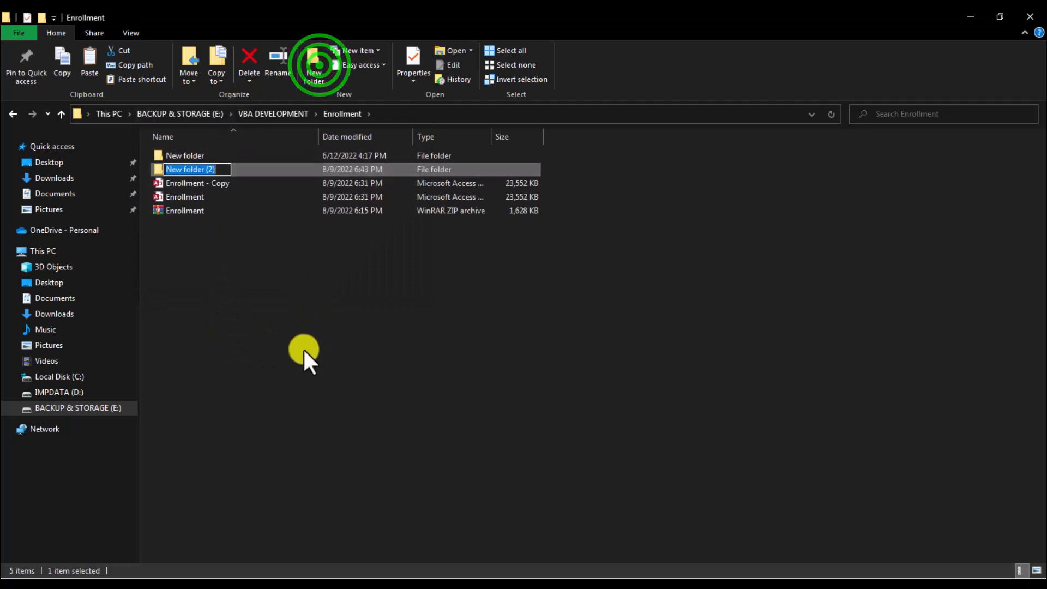
type("Split Database")
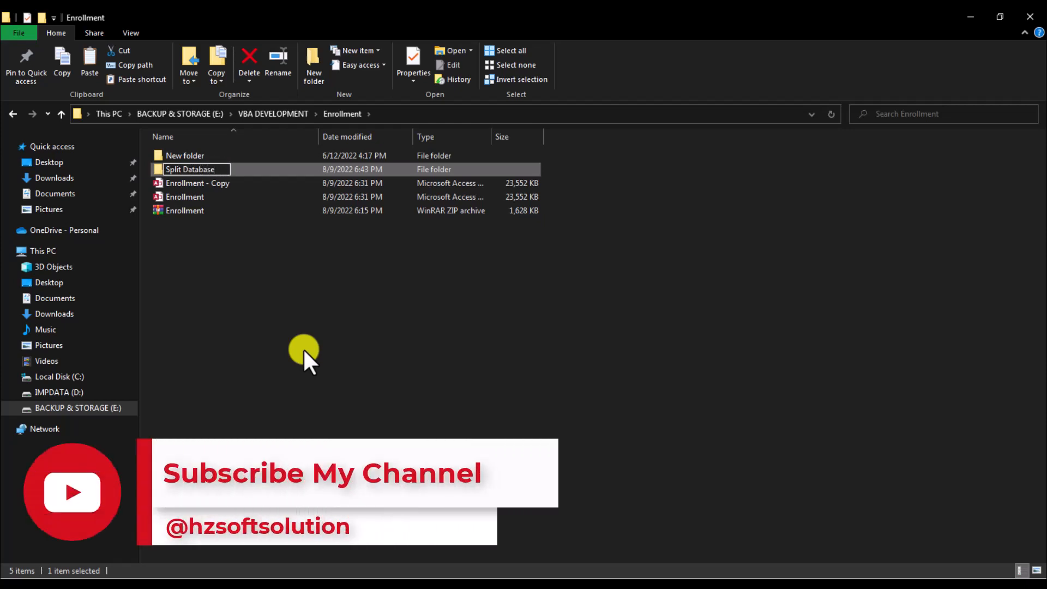
key("Return")
left_click_drag(193, 184, 193, 172)
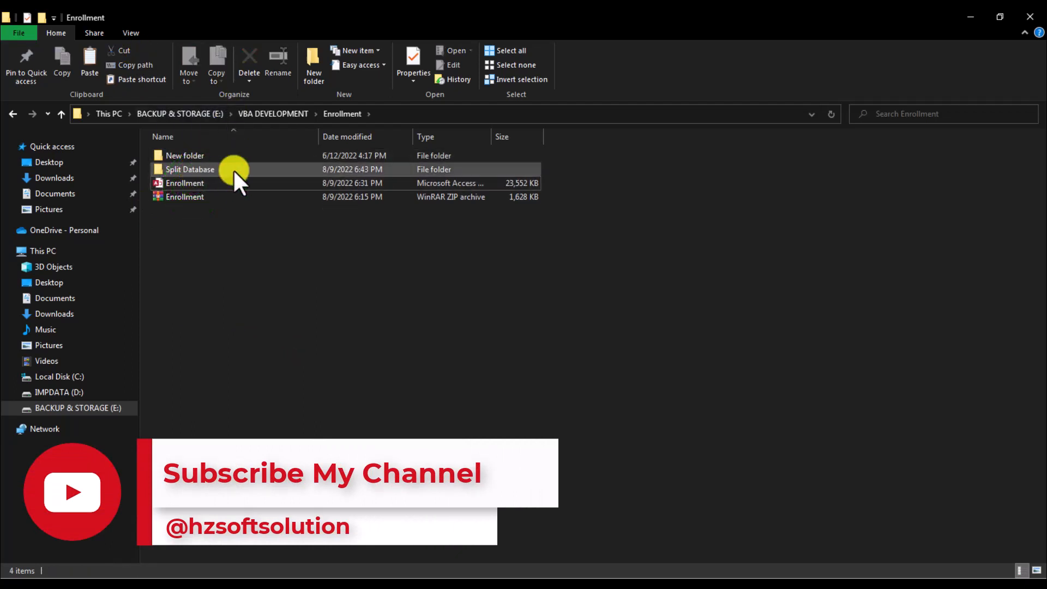
Step: Rename the copied database inside Split Database to 'Enrollment_Spdb'
double_click(224, 170)
left_click(210, 158)
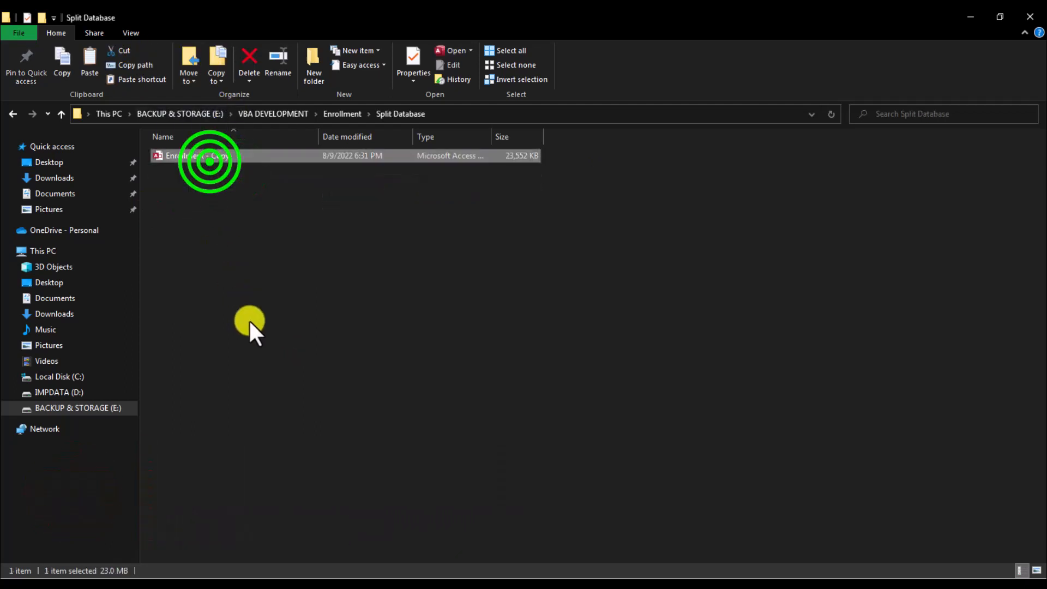
key("F2")
key("BackSpace")
key("BackSpace")
key("BackSpace")
key("BackSpace")
key("BackSpace")
key("BackSpace")
key("BackSpace")
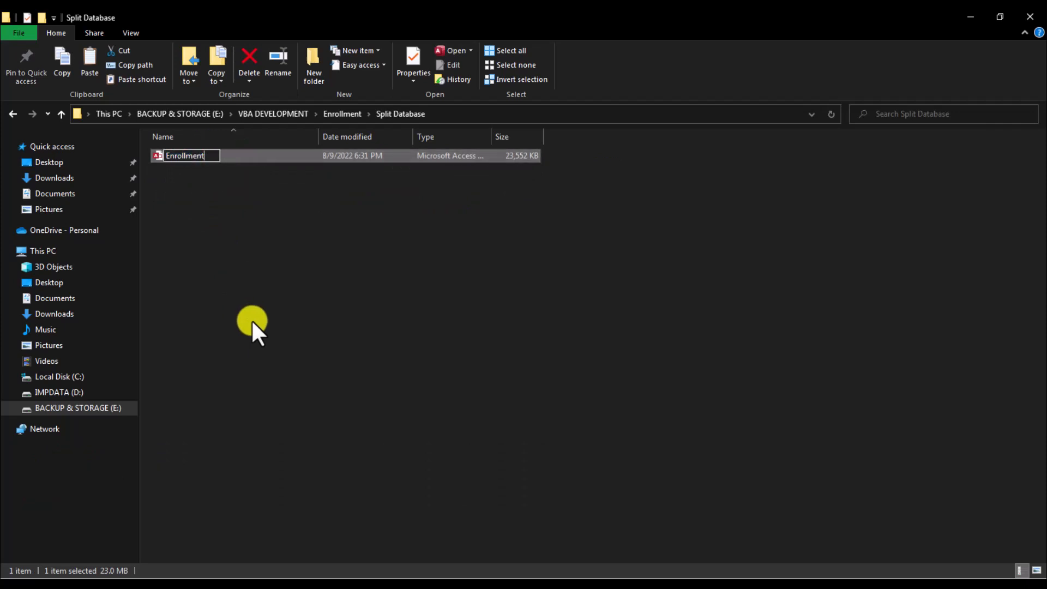
type("S")
key("BackSpace")
type("_SpD")
key("BackSpace")
type("db")
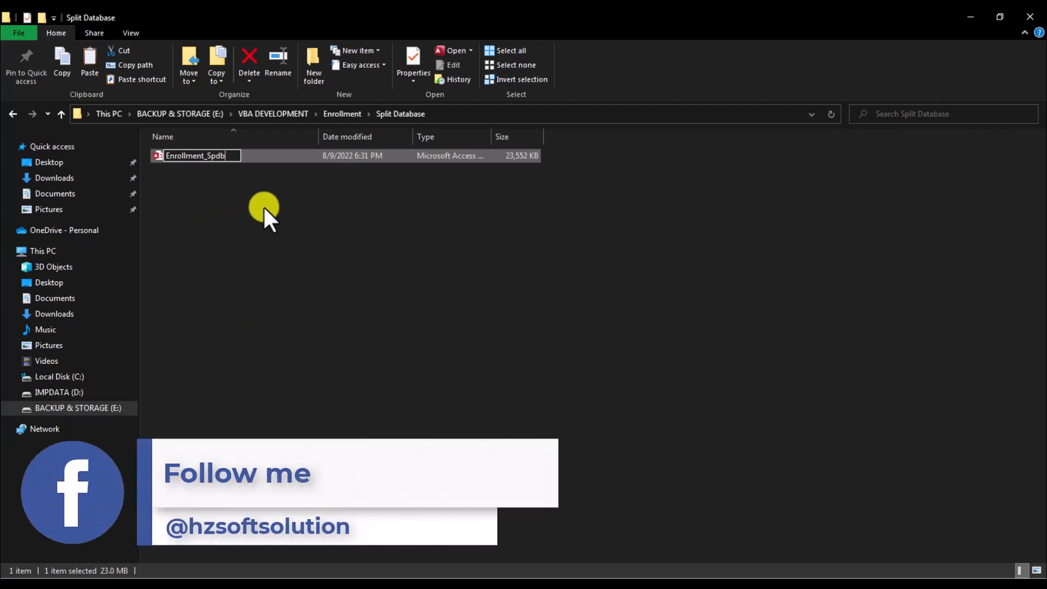
left_click(260, 202)
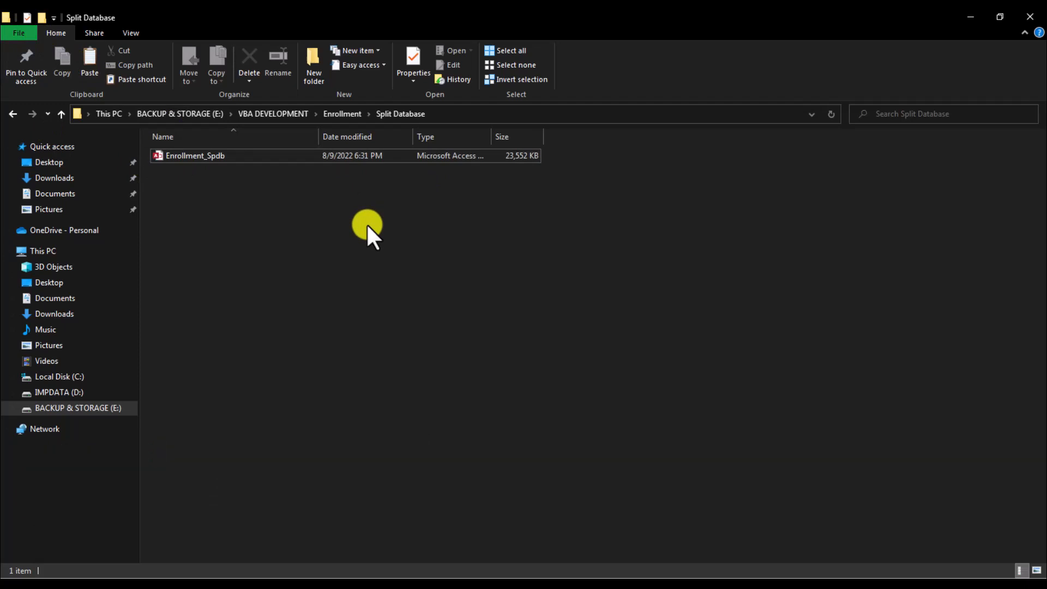
left_click(209, 155)
Step: Open Enrollment_Spdb in Access, log in as admin with the account password, and dismiss the welcome
double_click(210, 155)
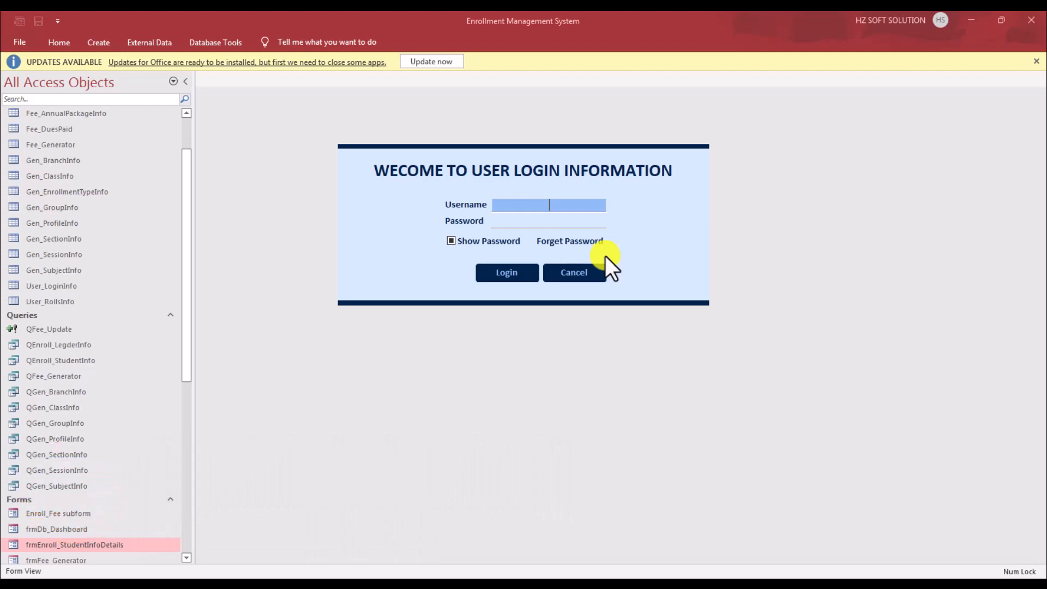
type("admin")
key("Tab")
type("admin")
key("Tab")
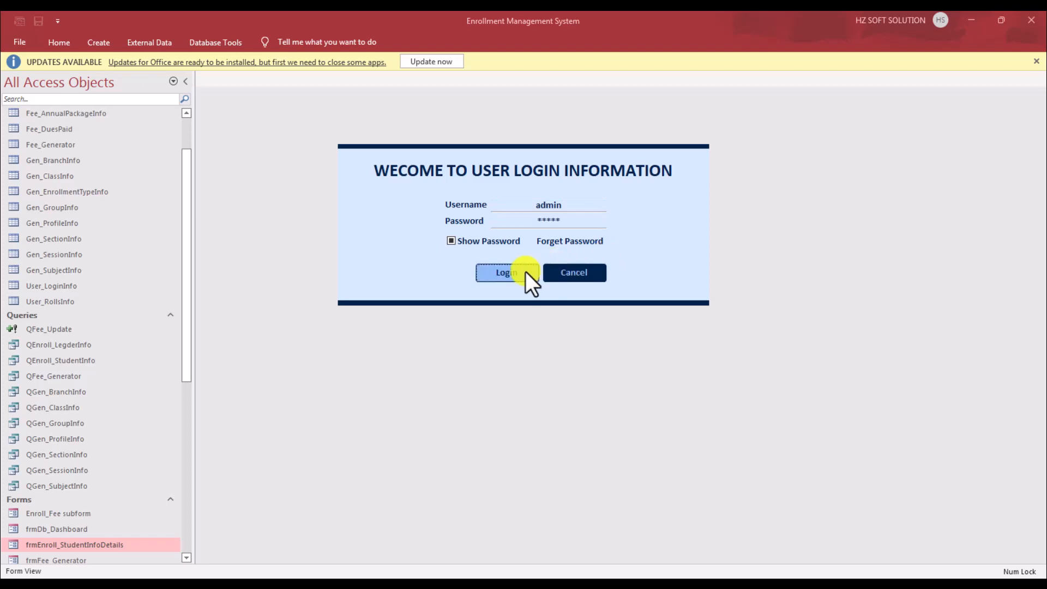
left_click(525, 271)
left_click(554, 347)
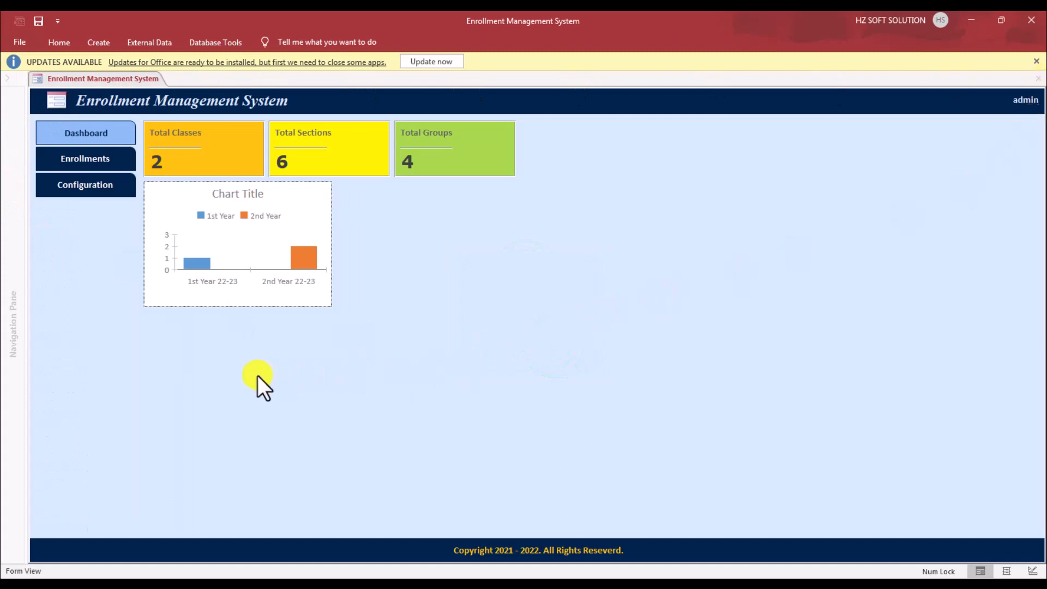
Step: Close every open form, including the Enrollment Management System main form
left_click(103, 172)
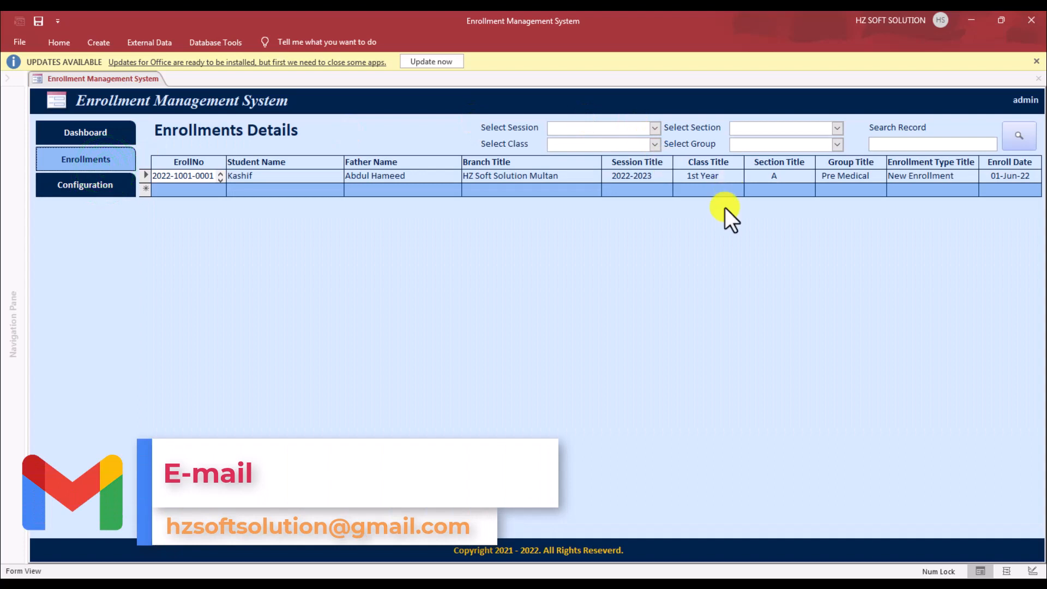
left_click(83, 192)
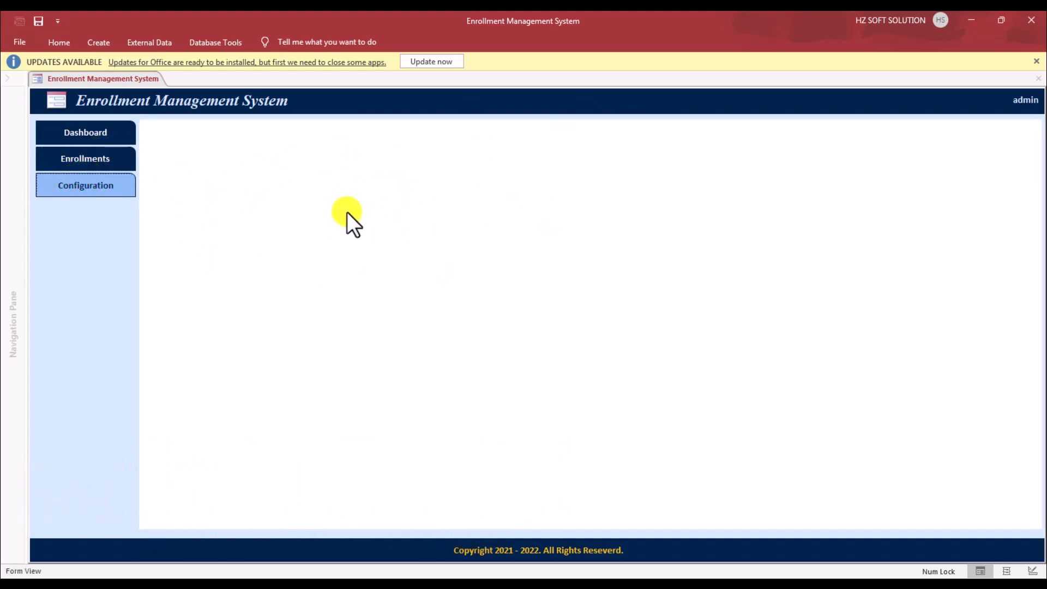
right_click(131, 85)
left_click(161, 119)
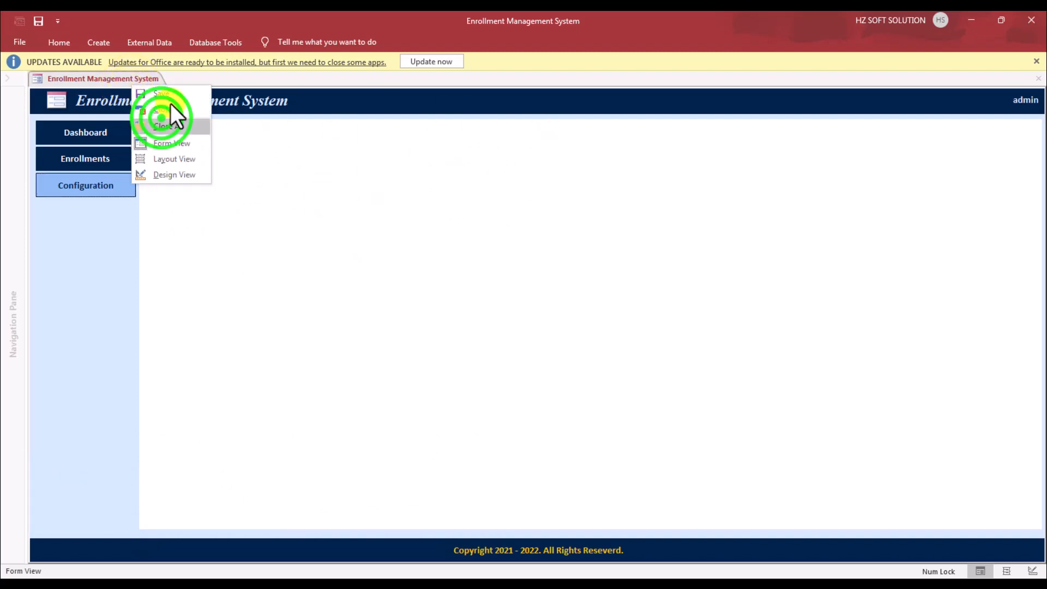
left_click(157, 105)
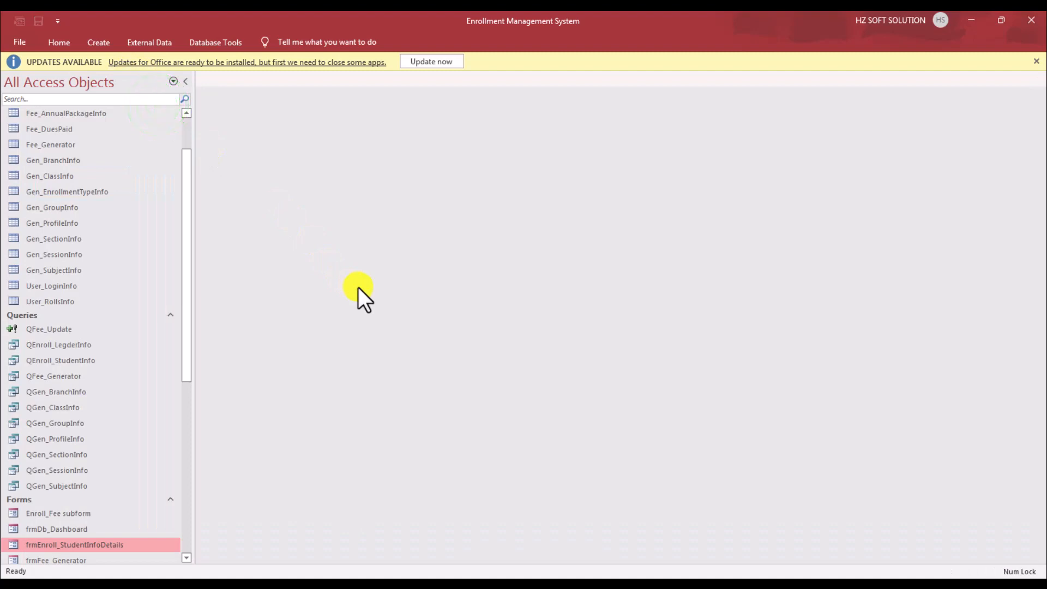
Step: Start the Database Splitter from Database Tools and choose Split Database
left_click(226, 42)
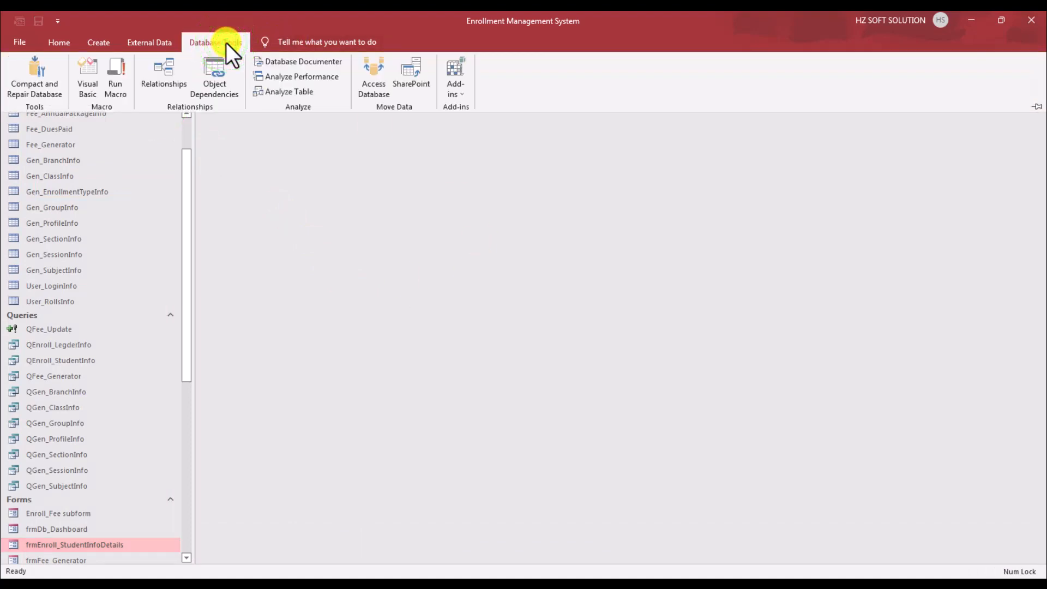
left_click(375, 86)
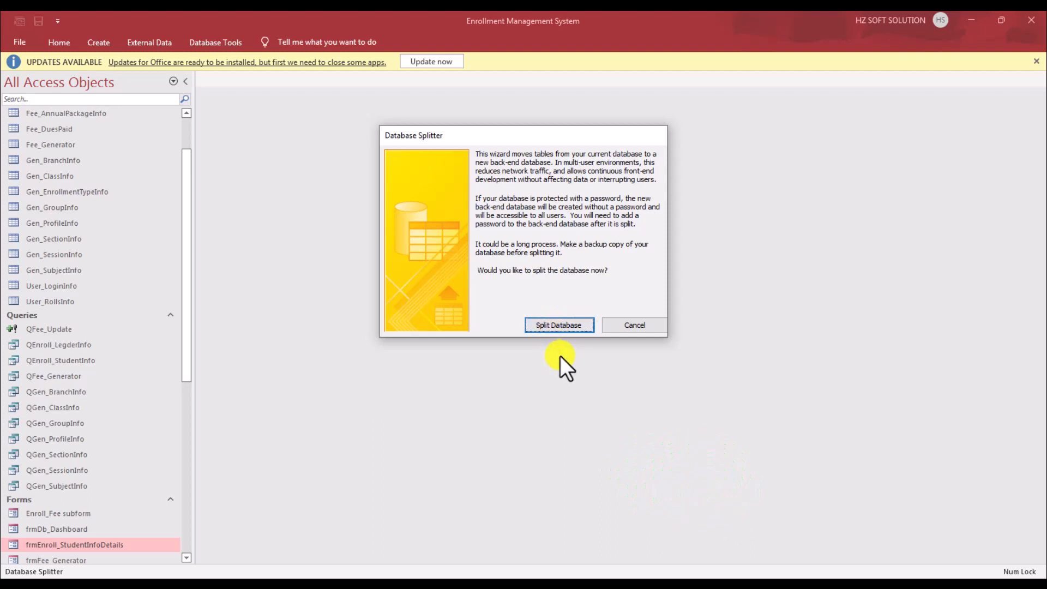
left_click(558, 323)
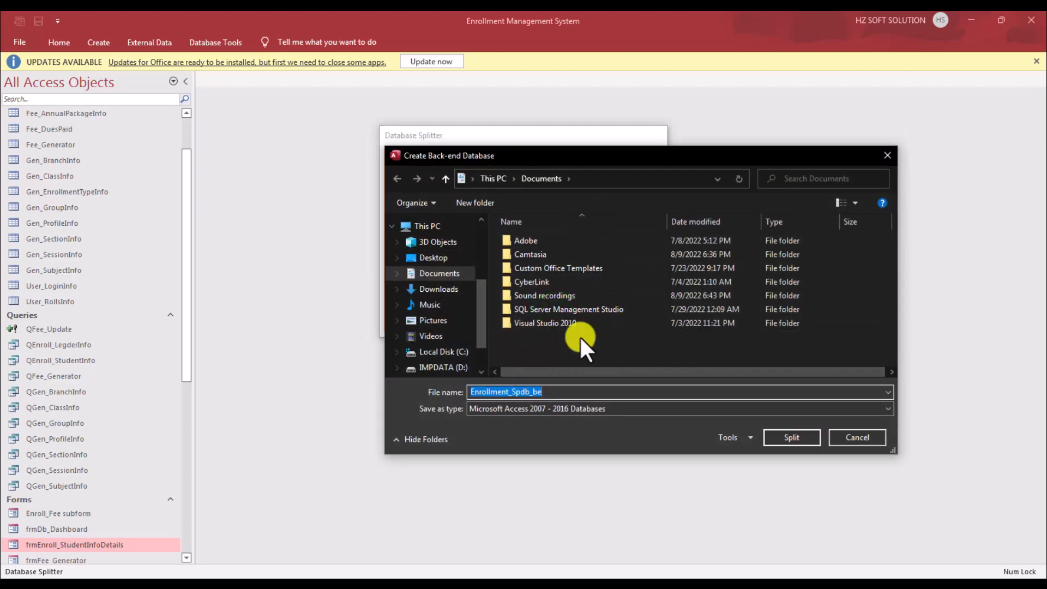
Step: Create the back end as Enrollment_Spdb_be in E:\VBA DEVELOPMENT\Enrollment\Split Database
left_click_drag(485, 324, 460, 368)
left_click(449, 331)
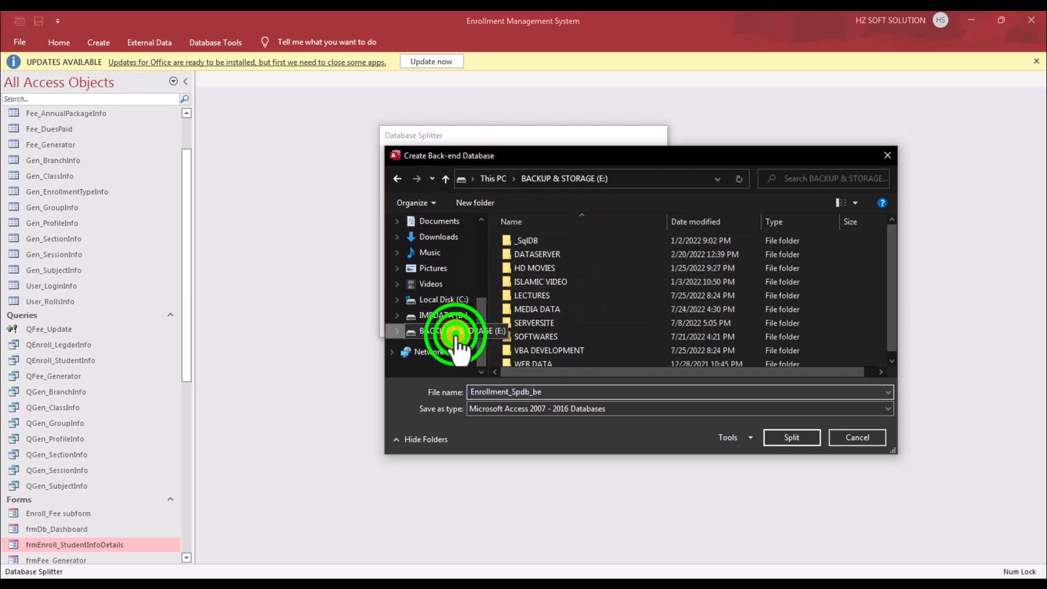
double_click(550, 349)
scroll(548, 240, "down", 3)
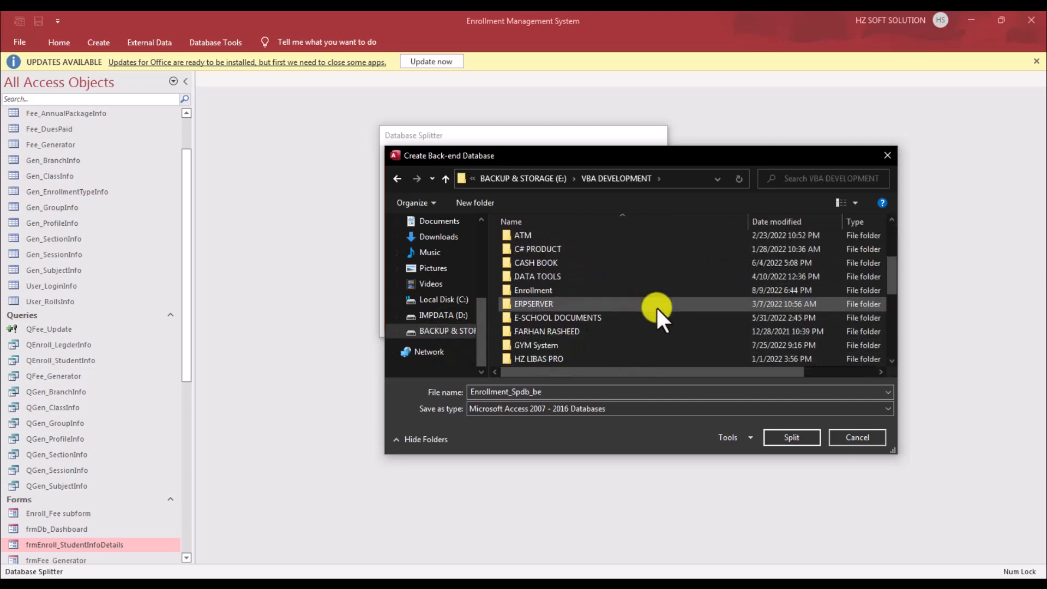
double_click(536, 292)
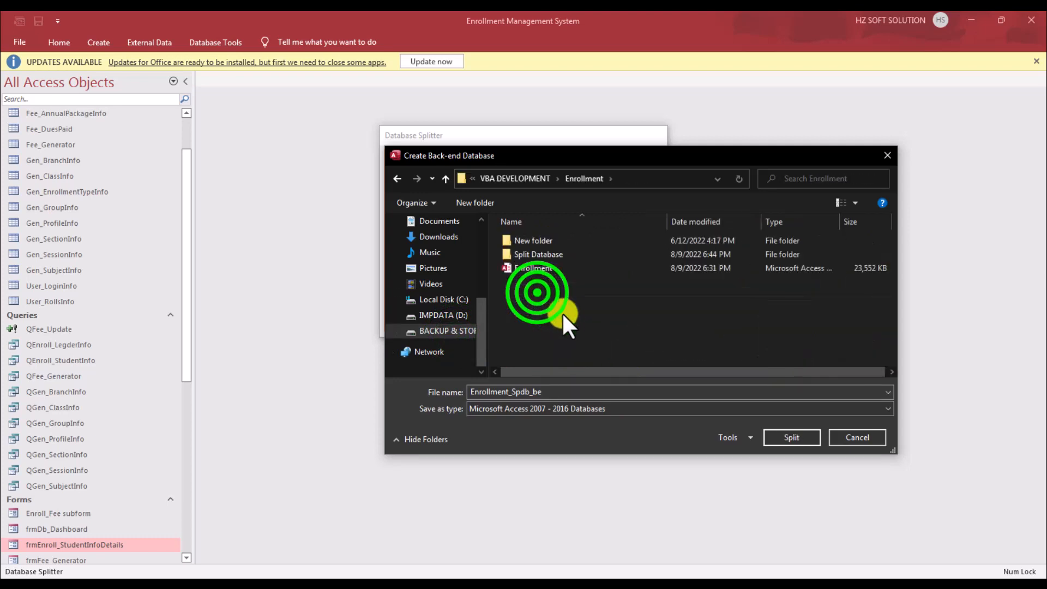
double_click(588, 256)
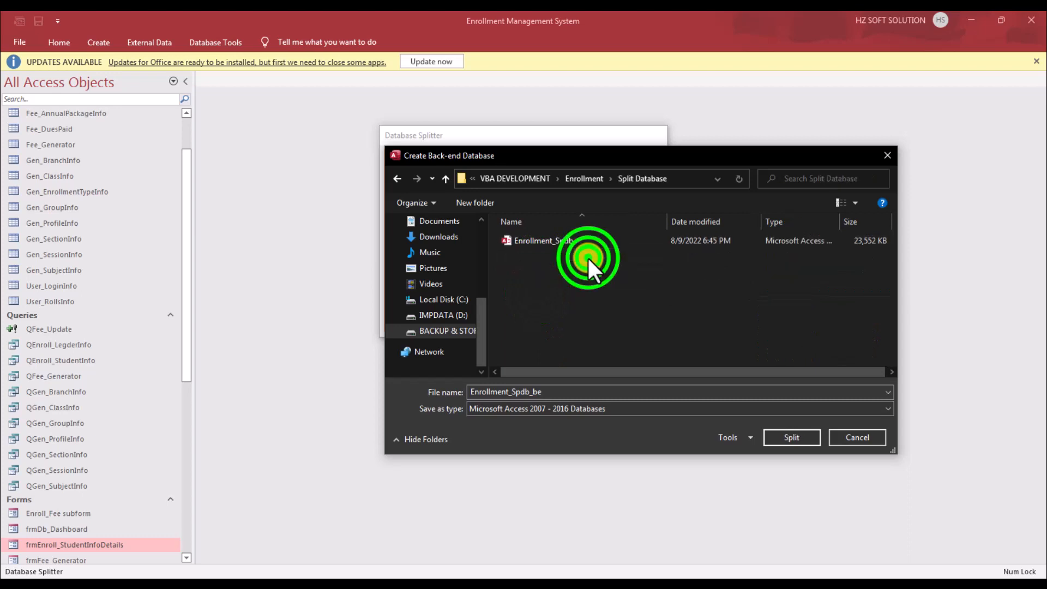
double_click(534, 391)
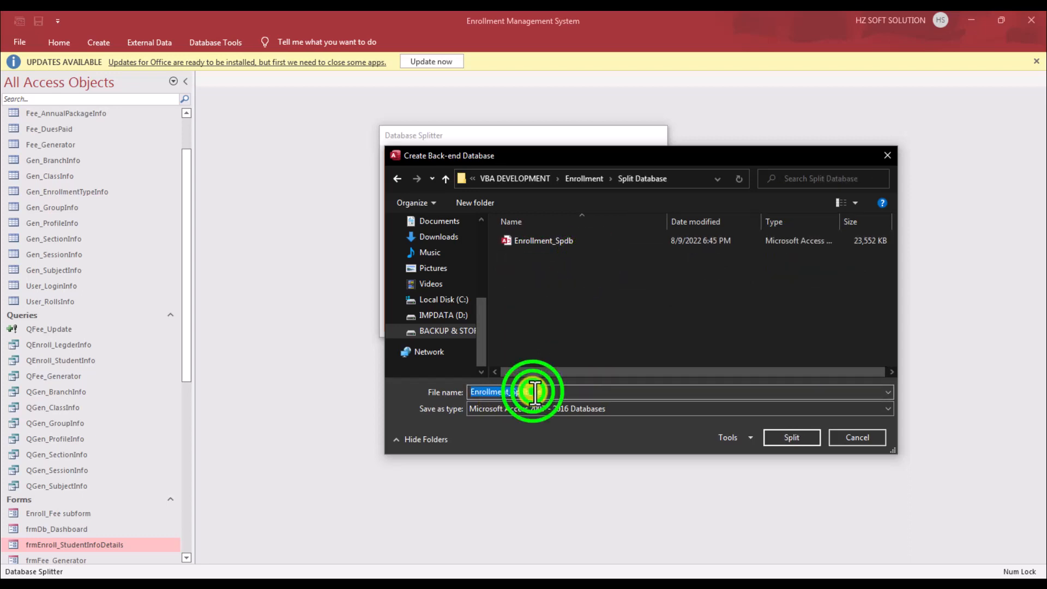
left_click(550, 391)
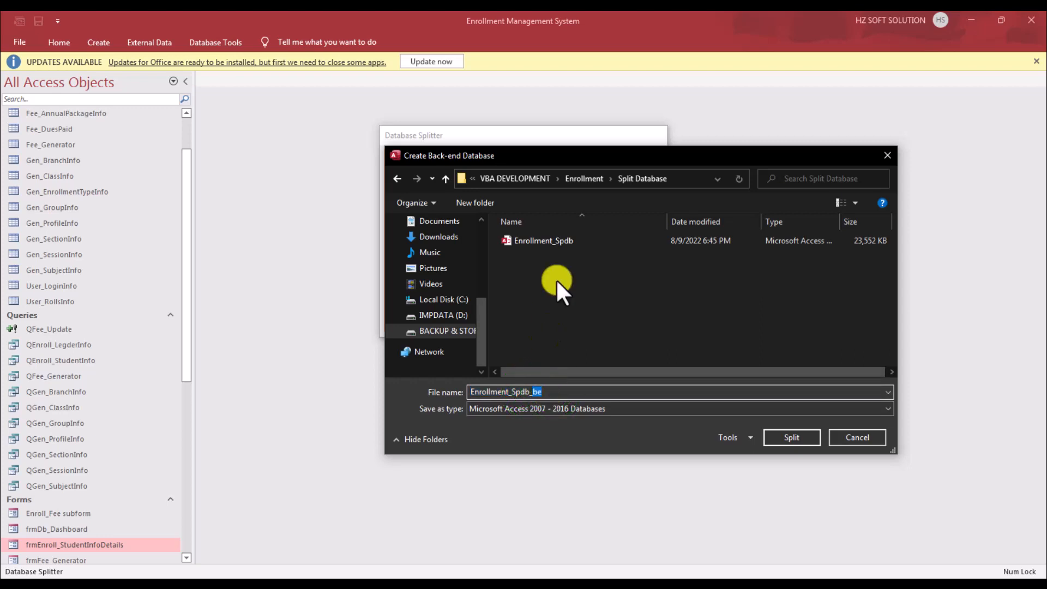
left_click_drag(533, 391, 653, 376)
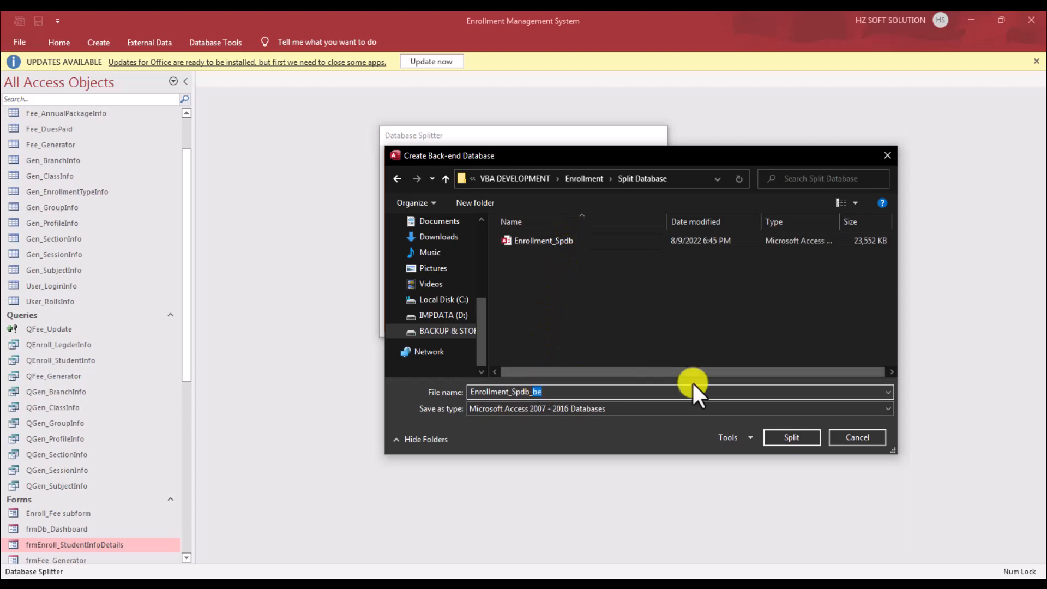
left_click(796, 440)
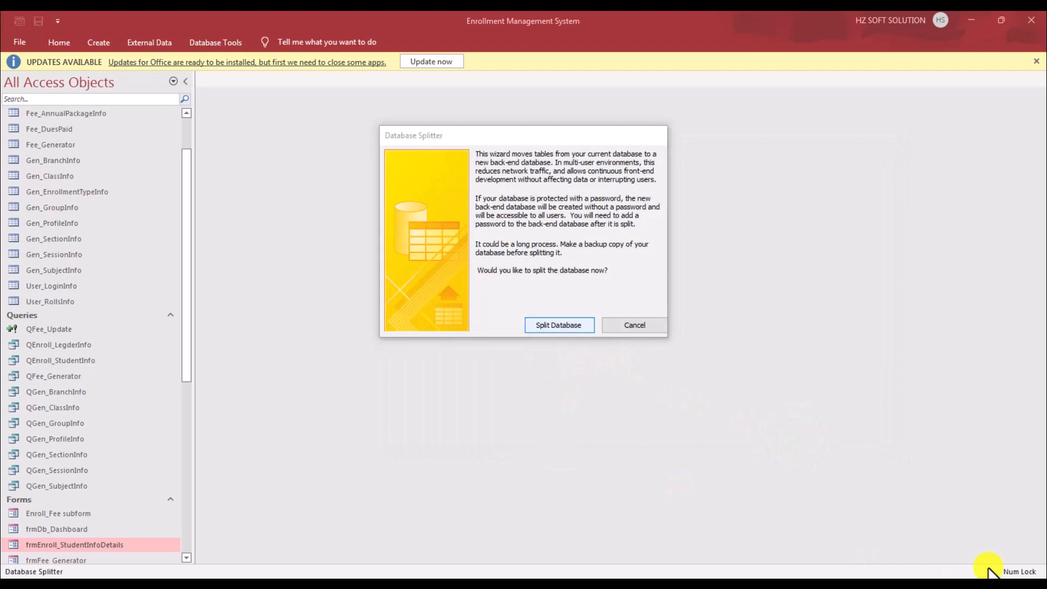
Step: Confirm the split, spot-check the linked Enroll_AcademicRecordInfo table, and dismiss the updates notice
left_click(541, 336)
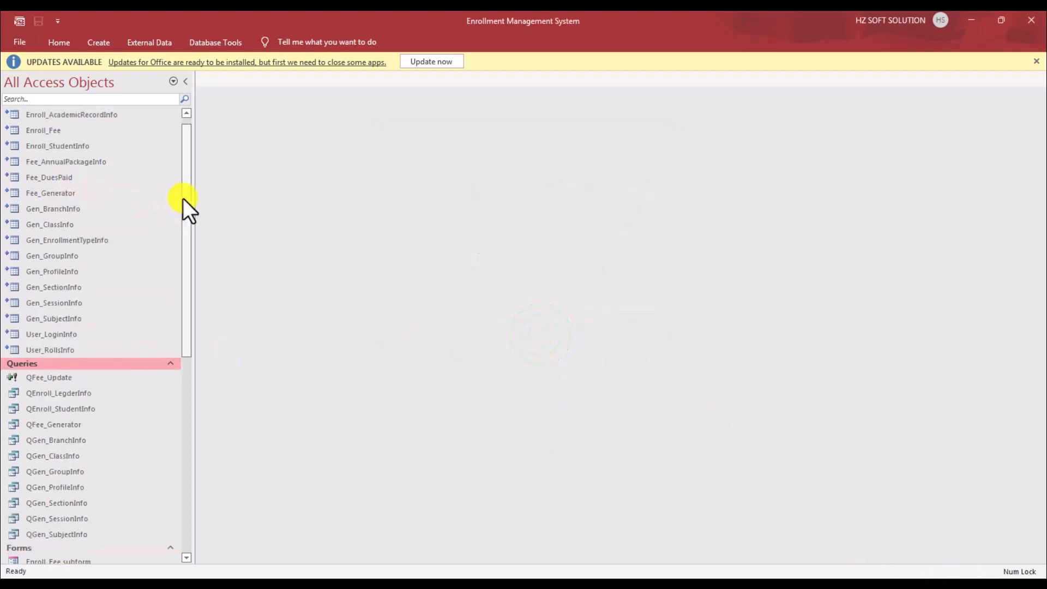
left_click_drag(187, 194, 190, 155)
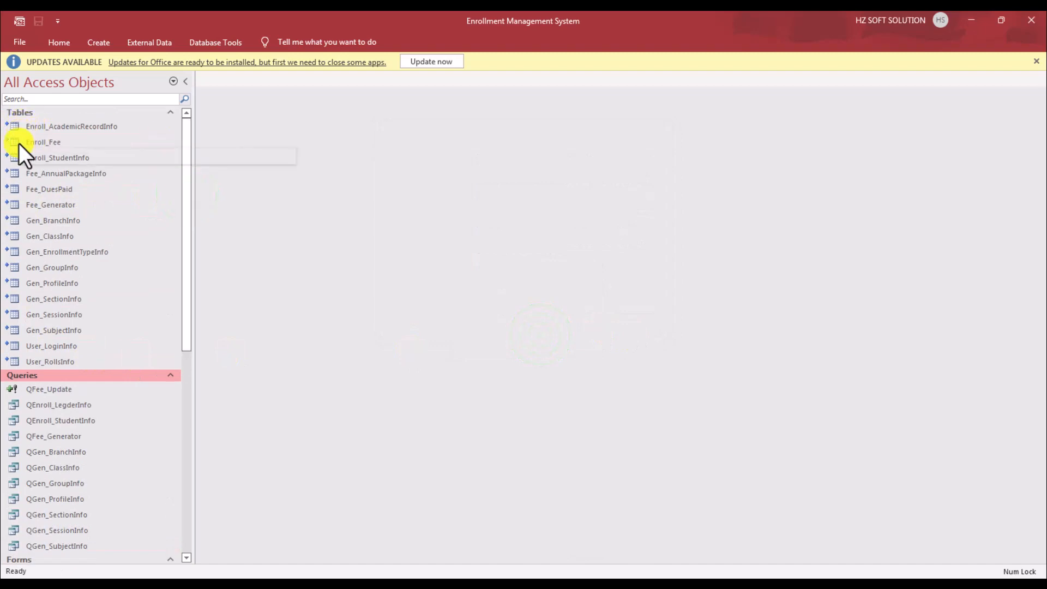
left_click(63, 130)
double_click(63, 132)
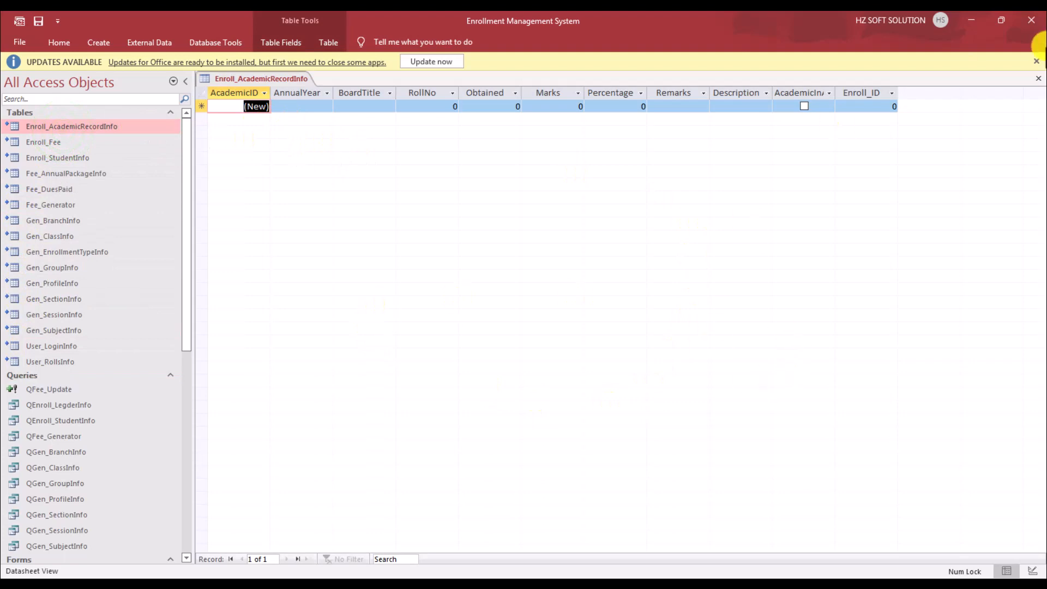
left_click(1038, 78)
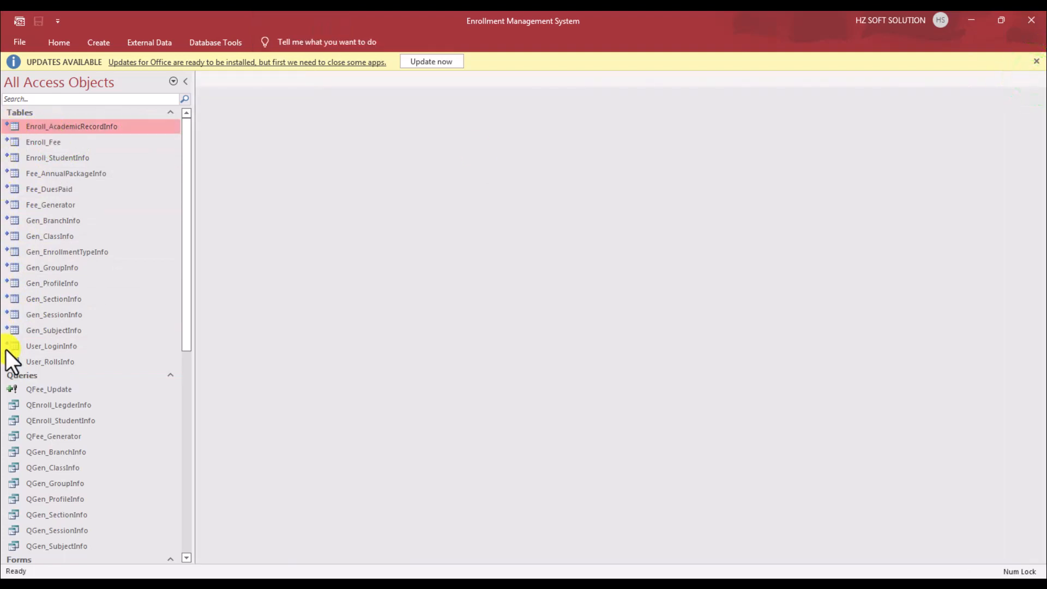
left_click(1036, 61)
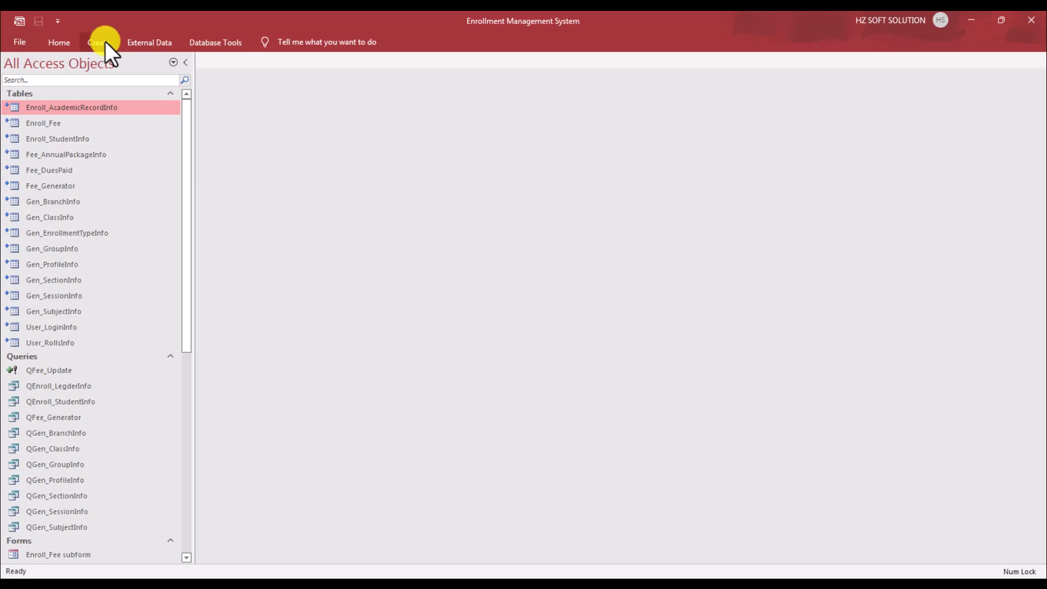
Step: In Linked Table Manager, select all tables with Always prompt for new location, then refresh
left_click(146, 37)
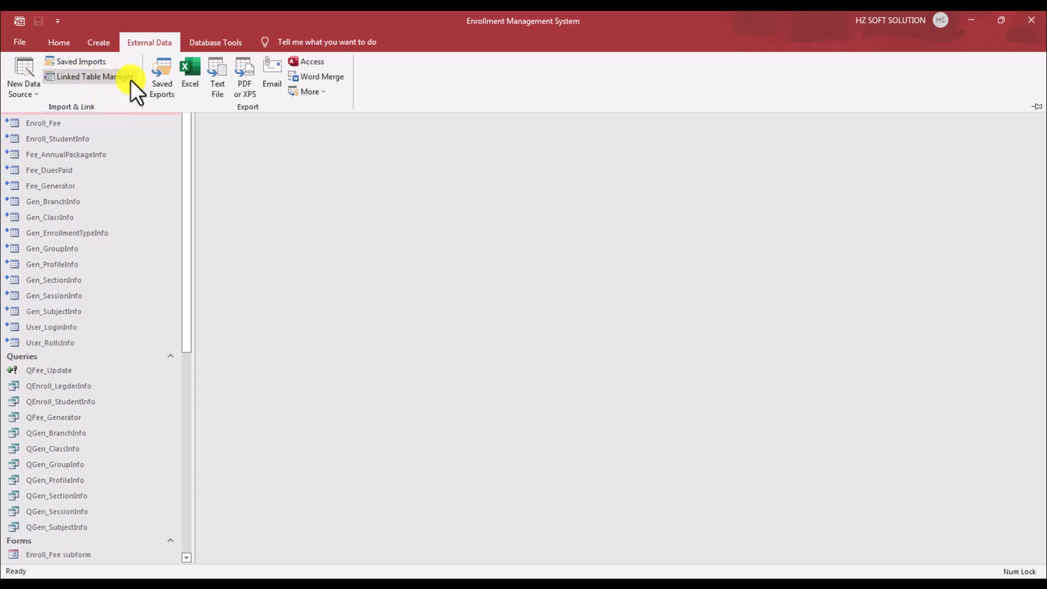
left_click(106, 78)
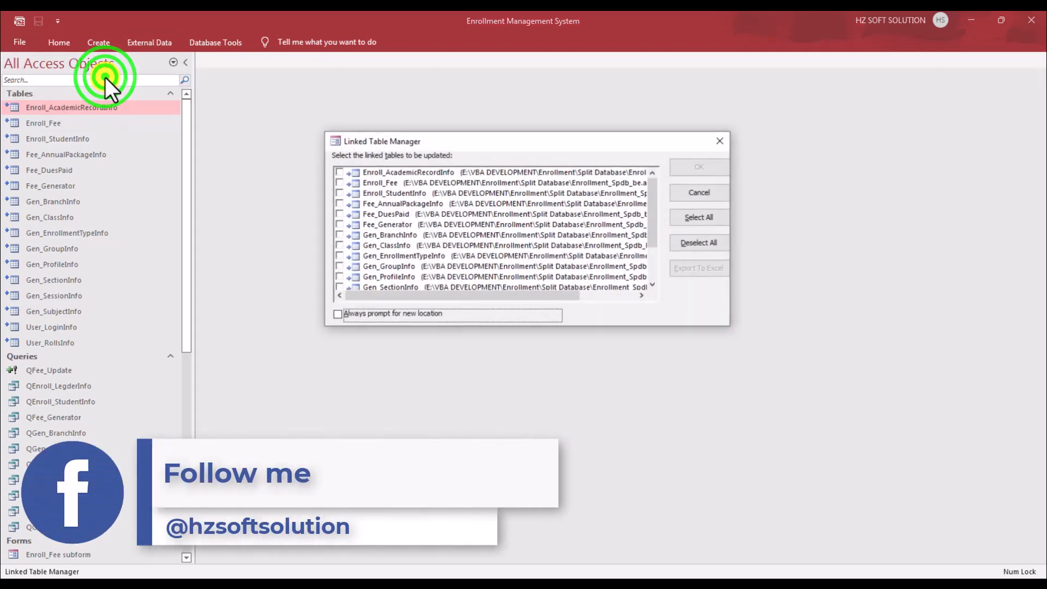
left_click(410, 314)
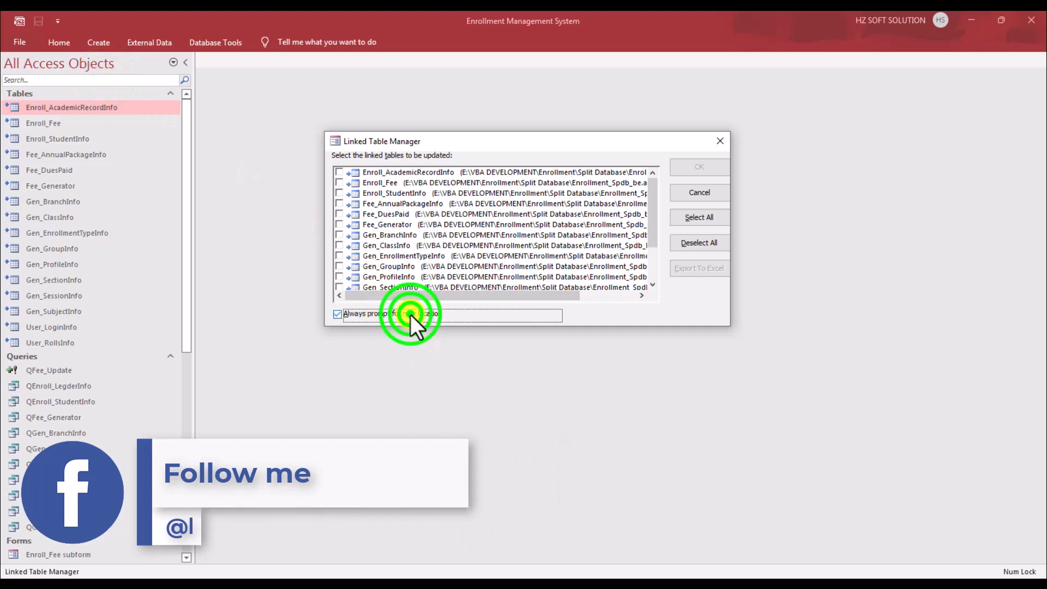
left_click(709, 219)
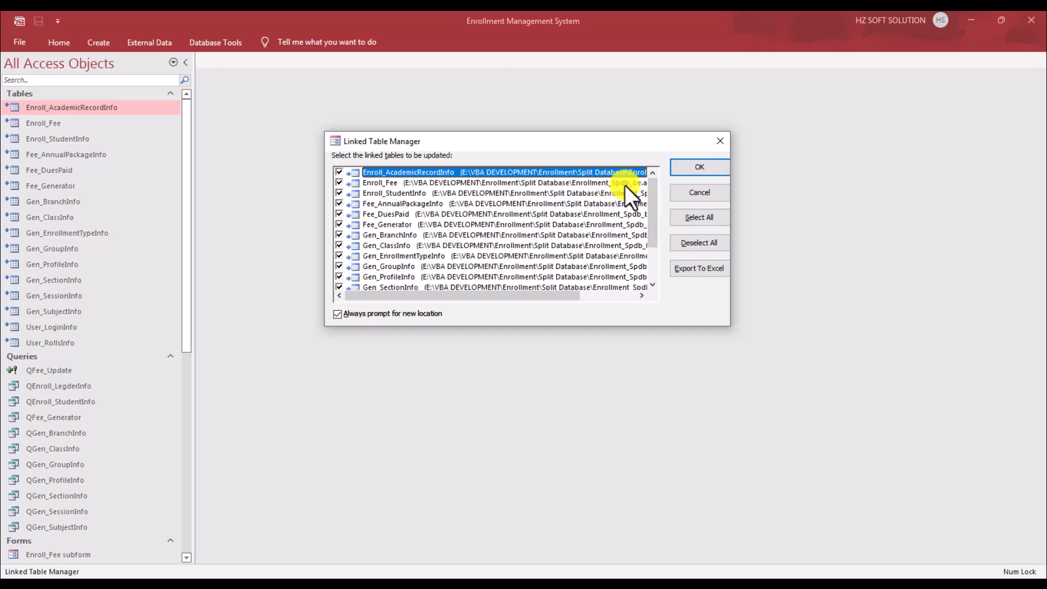
left_click_drag(558, 303, 622, 291)
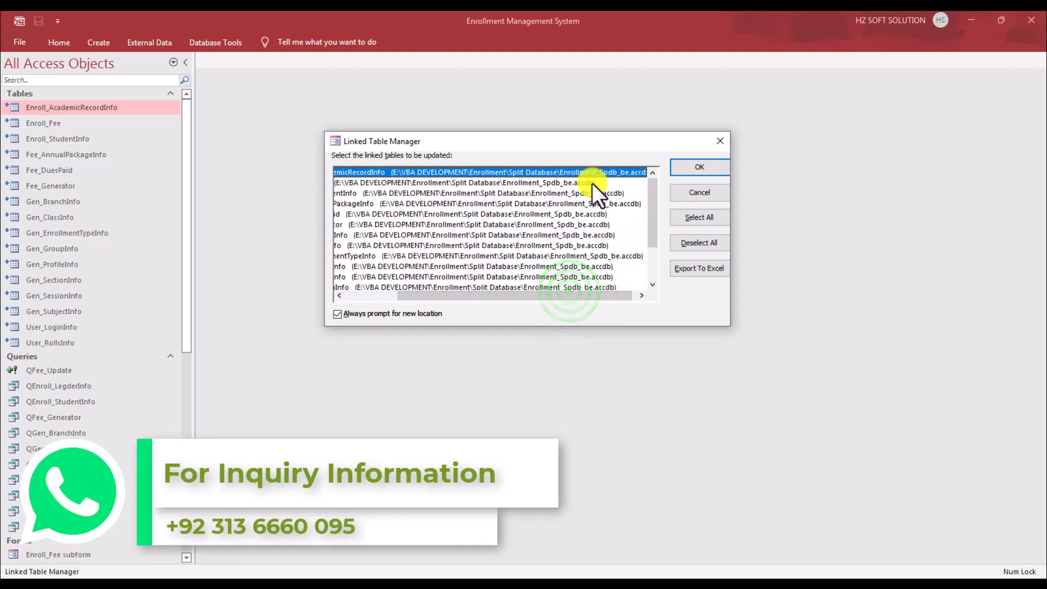
left_click(506, 184)
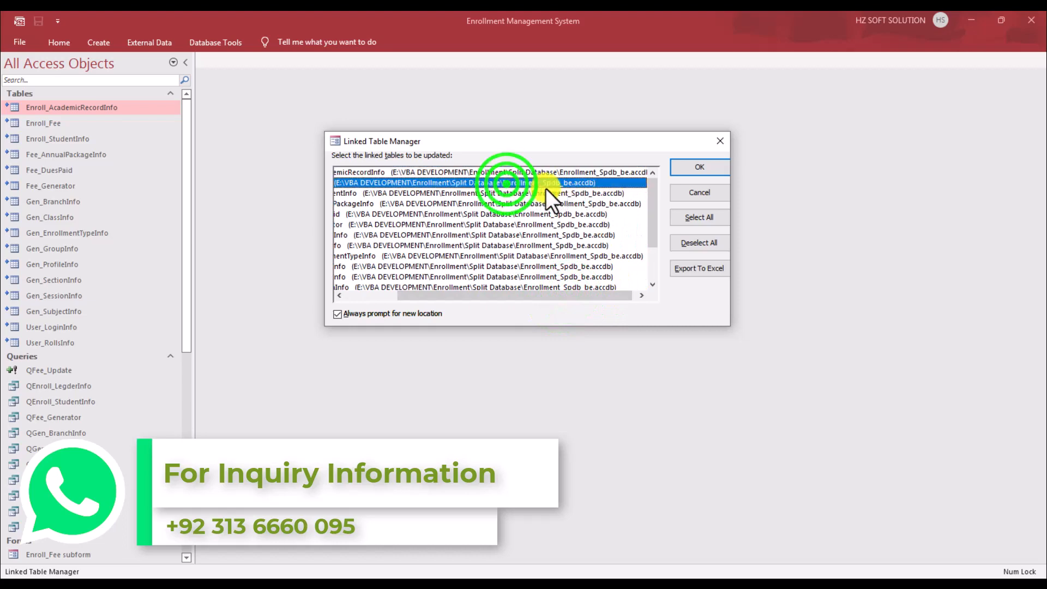
left_click(709, 167)
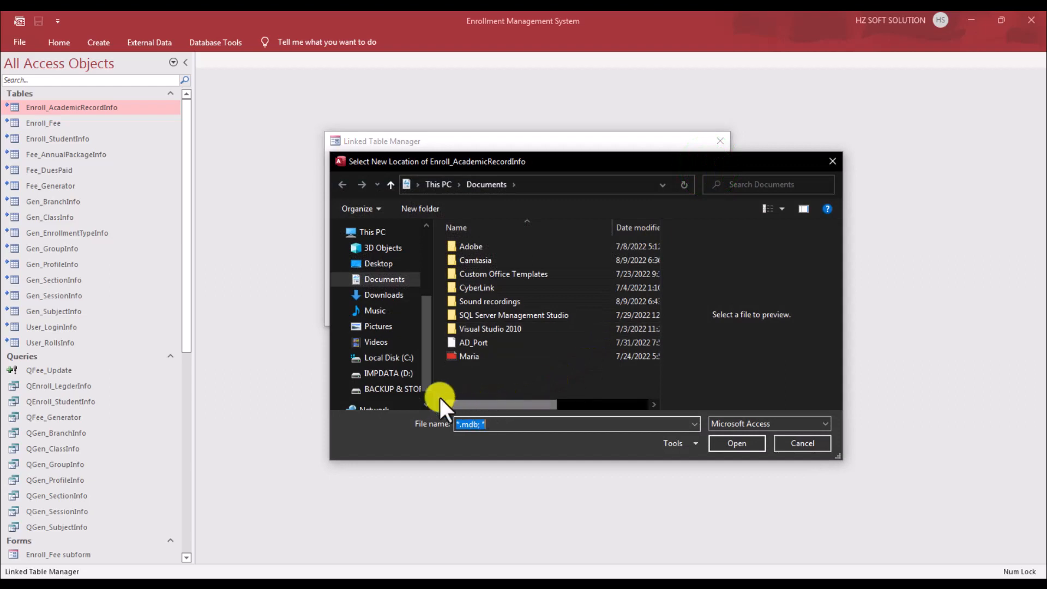
Step: Point the linked tables to Enrollment_Spdb_be in E:\VBA DEVELOPMENT\Enrollment\Split Database
scroll(427, 374, "down", 1)
left_click(400, 368)
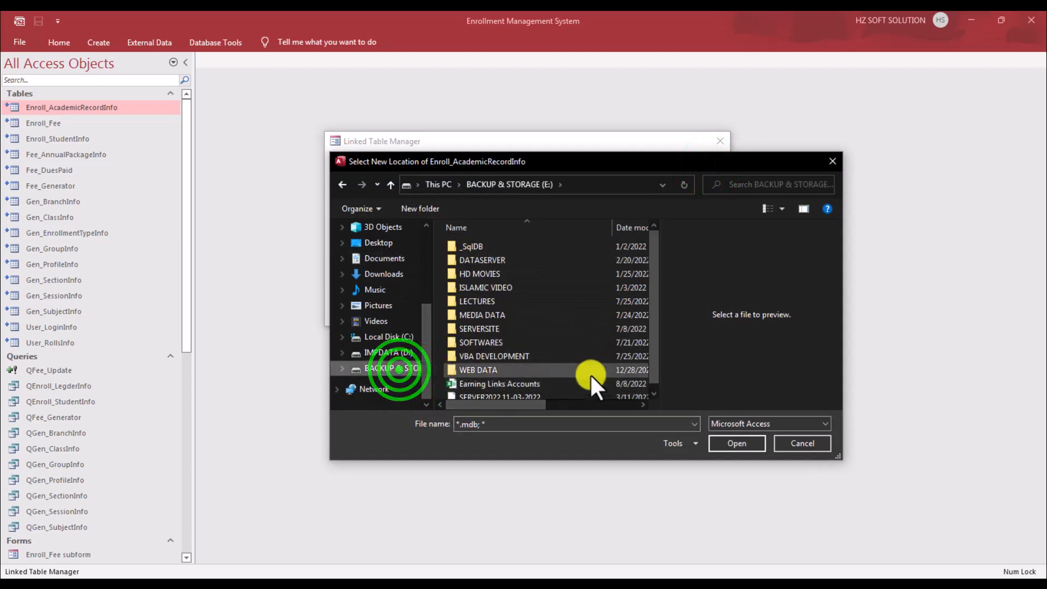
double_click(499, 351)
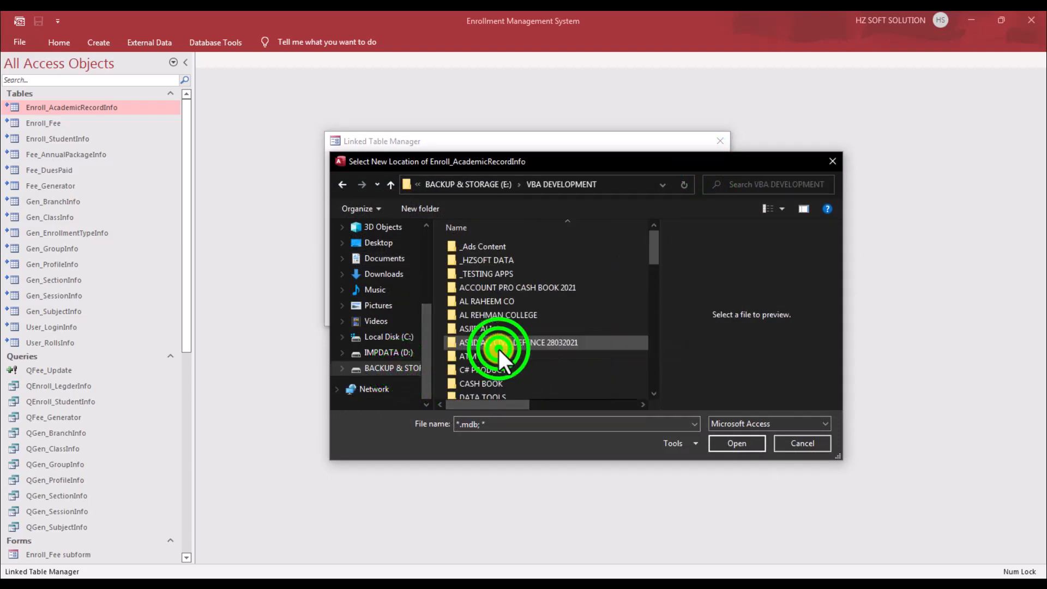
left_click_drag(652, 244, 659, 275)
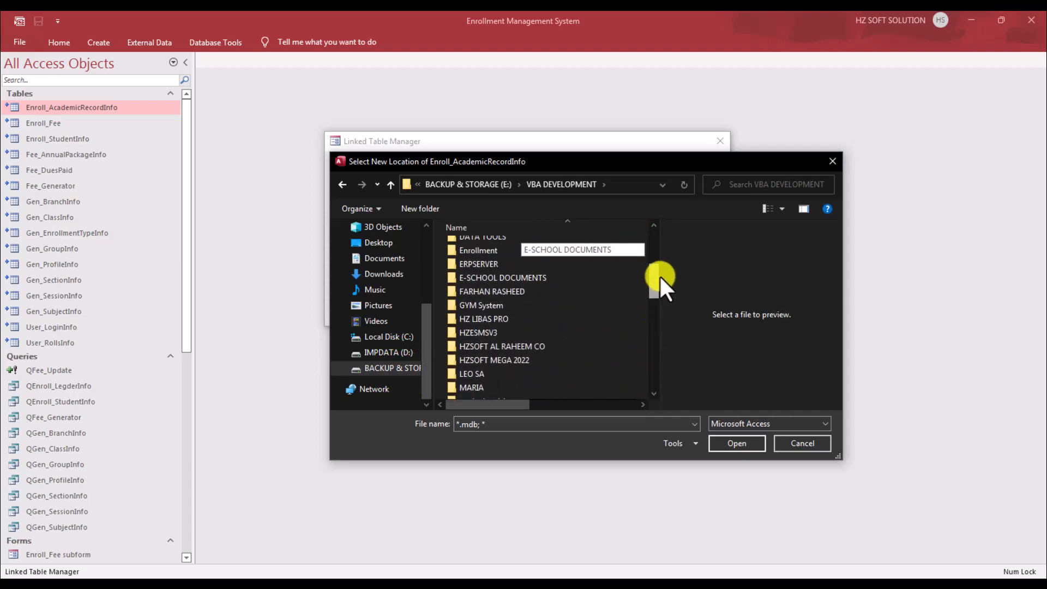
double_click(482, 249)
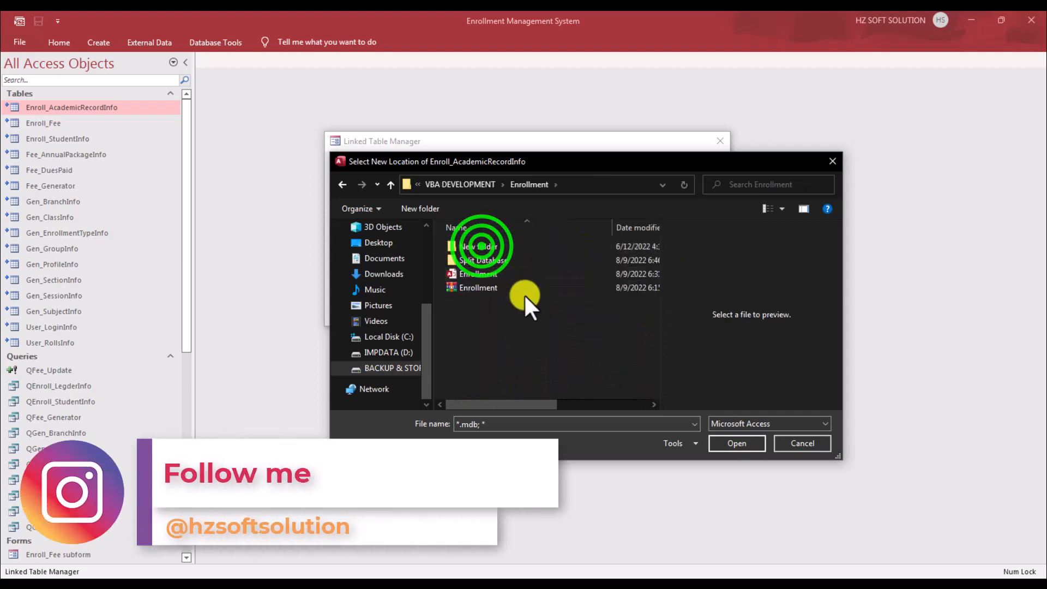
double_click(511, 261)
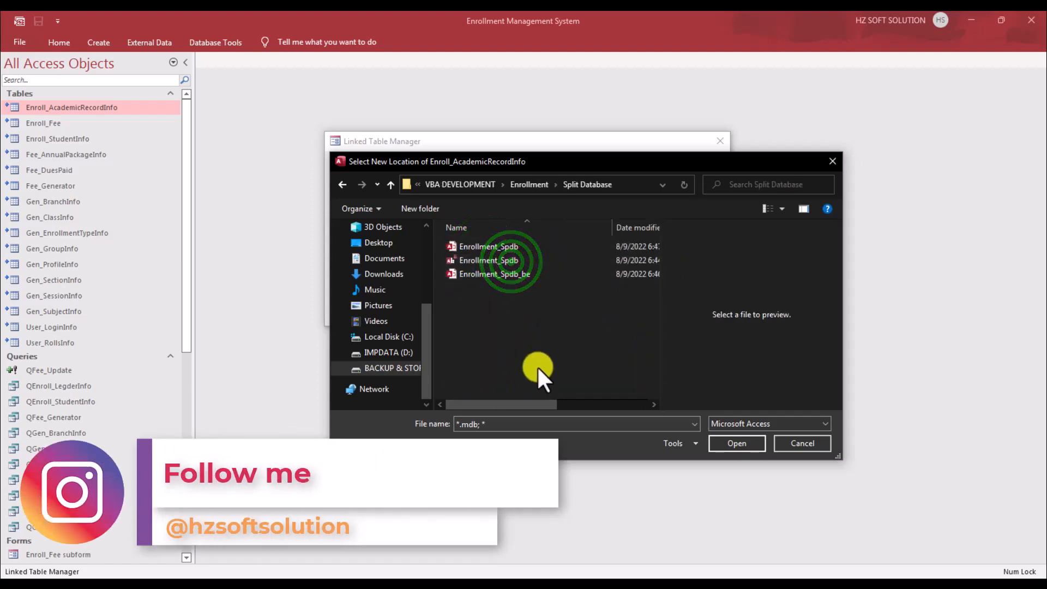
left_click(508, 275)
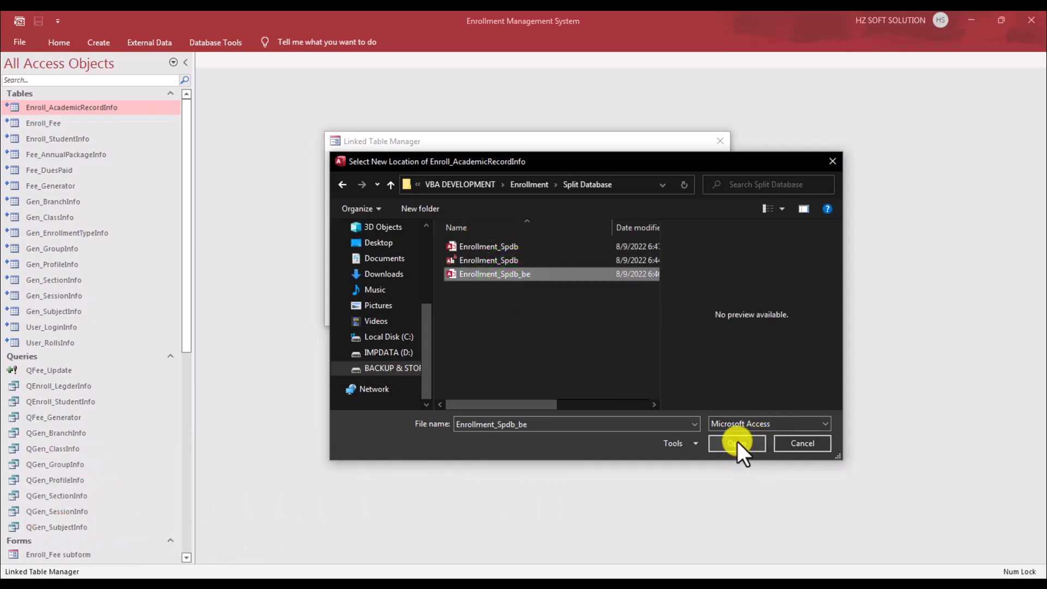
left_click(737, 440)
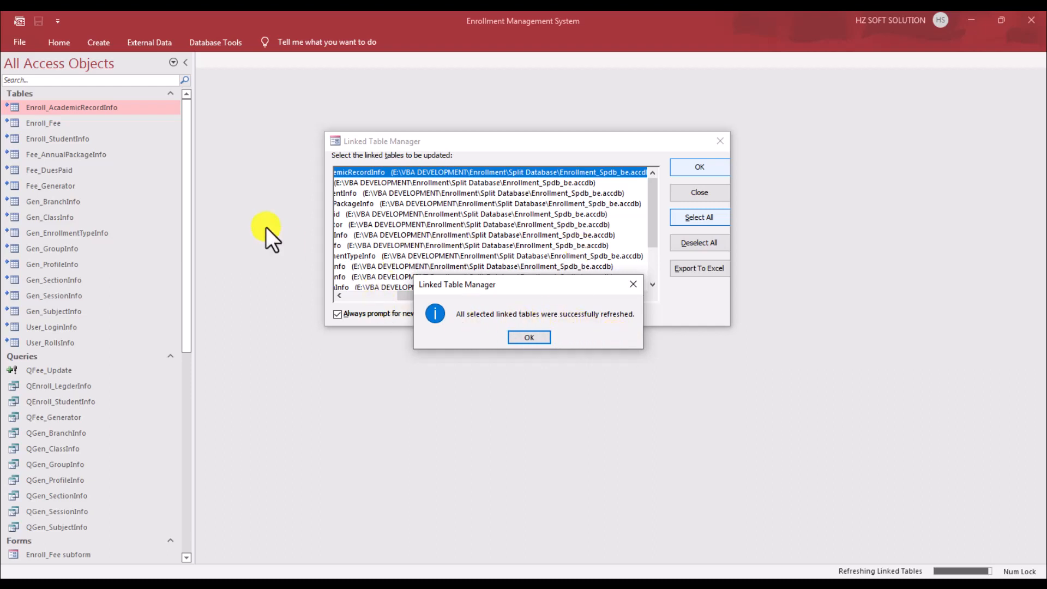
Step: Acknowledge the refresh, close Linked Table Manager and Access, and select Enrollment_Spdb_be
left_click(528, 338)
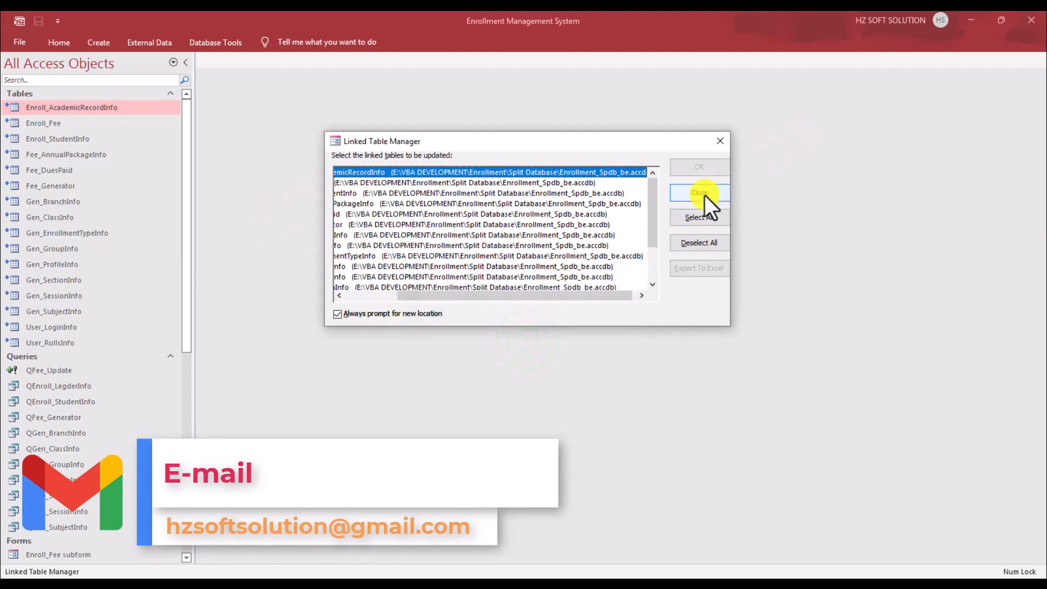
left_click(705, 197)
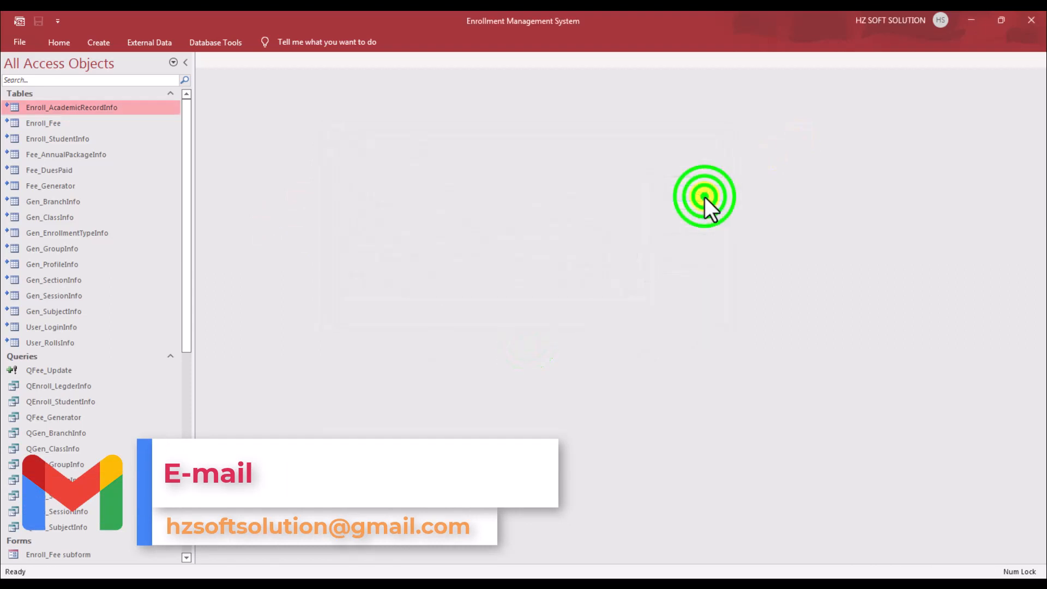
left_click(1032, 22)
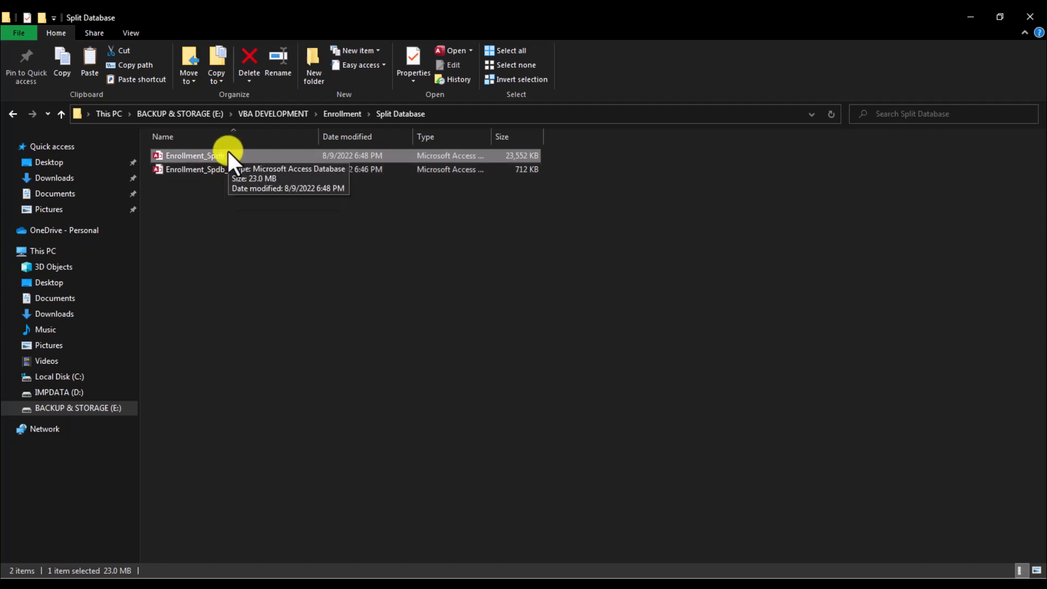
left_click(227, 170)
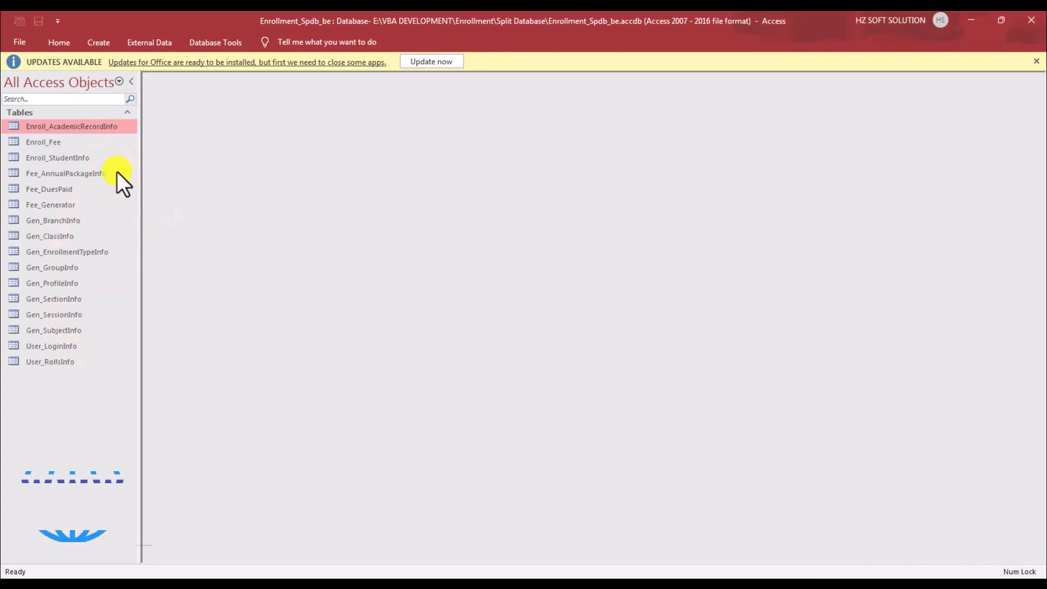
Step: Open the Fee_DuesPaid and Enroll_StudentInfo back-end tables to confirm they hold data
double_click(98, 191)
left_click(93, 162)
double_click(93, 162)
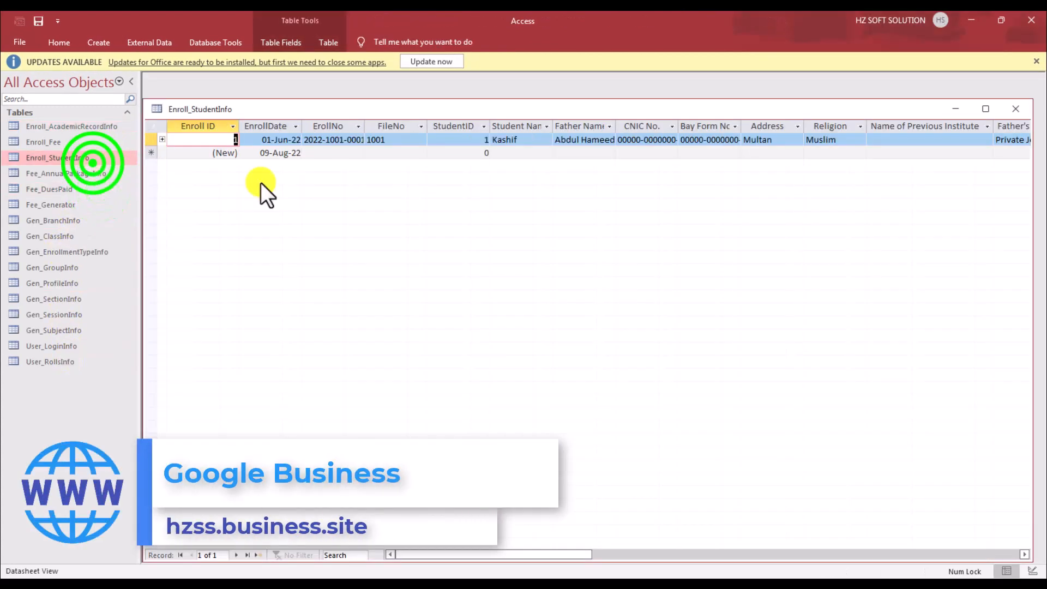
Step: Close both tables and the back end, then reopen the Enrollment_Spdb front end
left_click(1015, 108)
left_click(1023, 112)
left_click(1031, 20)
double_click(226, 156)
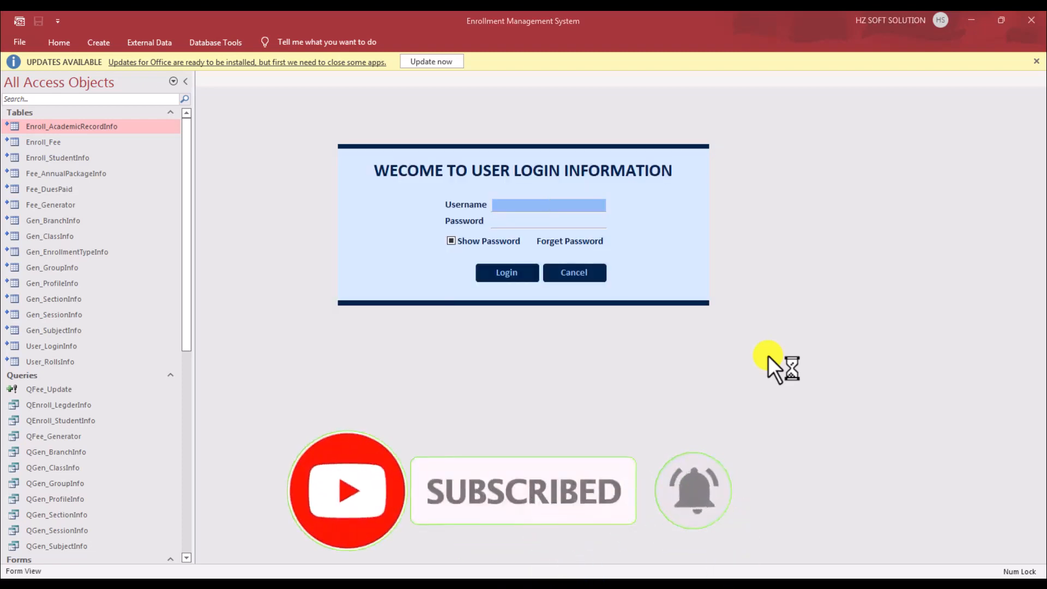
Step: Log in with the admin username and its password, then dismiss the Congrates message
type("admin")
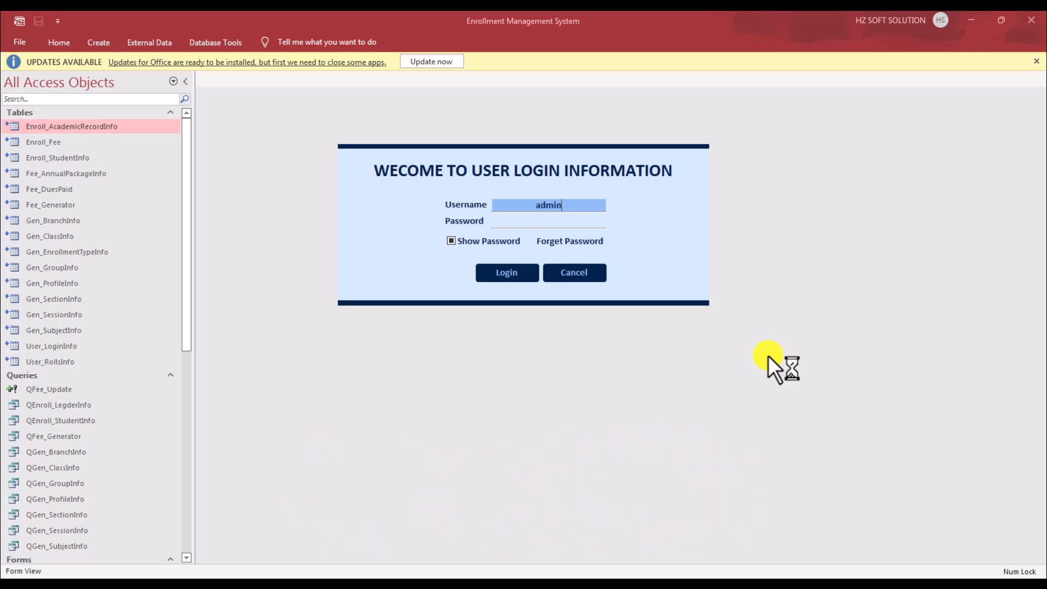
key("Tab")
type("*****")
key("Return")
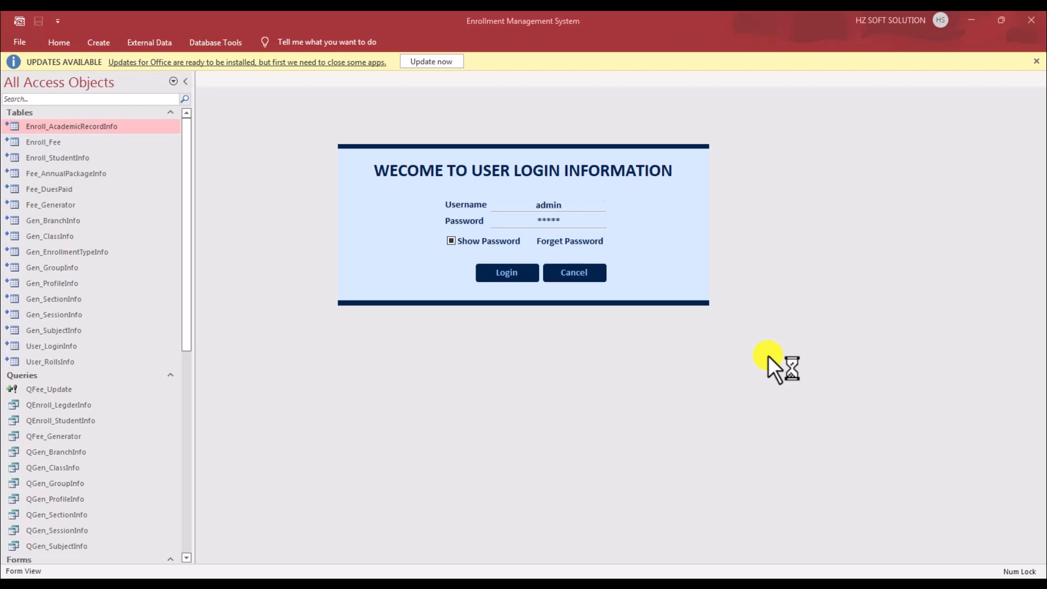
left_click(556, 347)
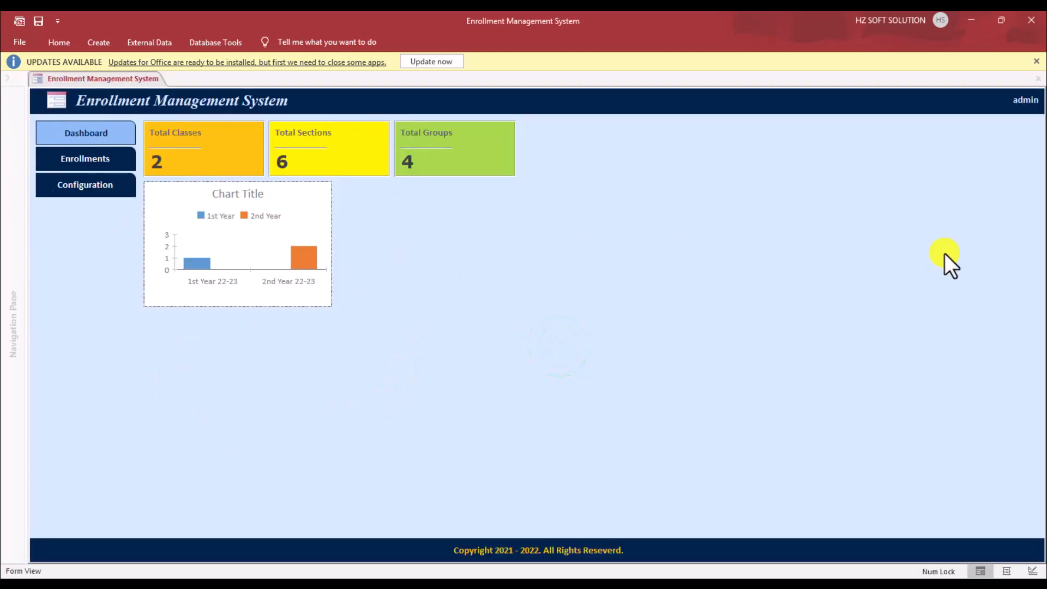
Step: Close the dashboard form
right_click(755, 100)
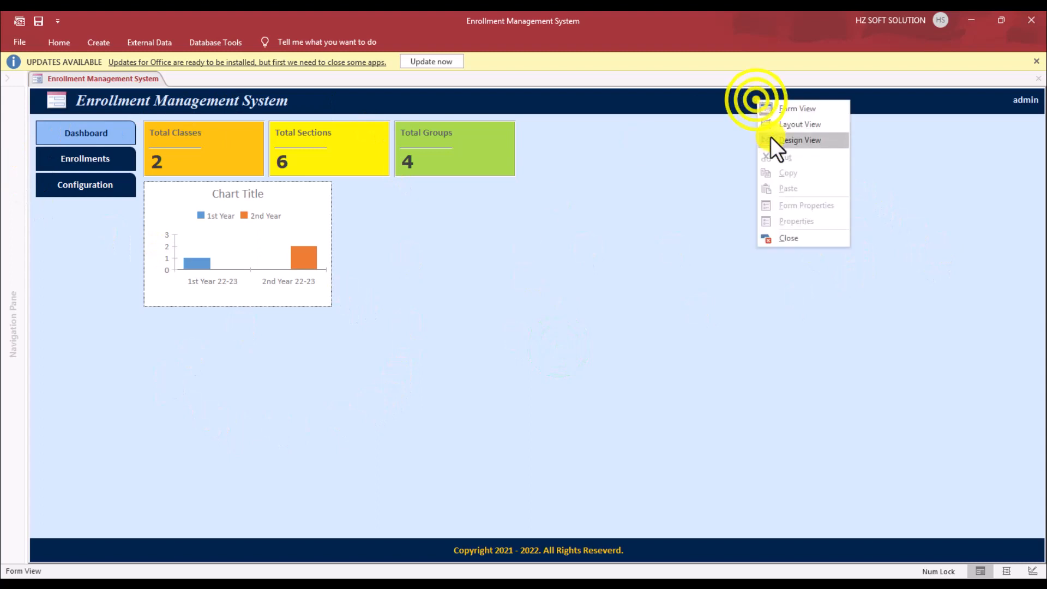
left_click(796, 237)
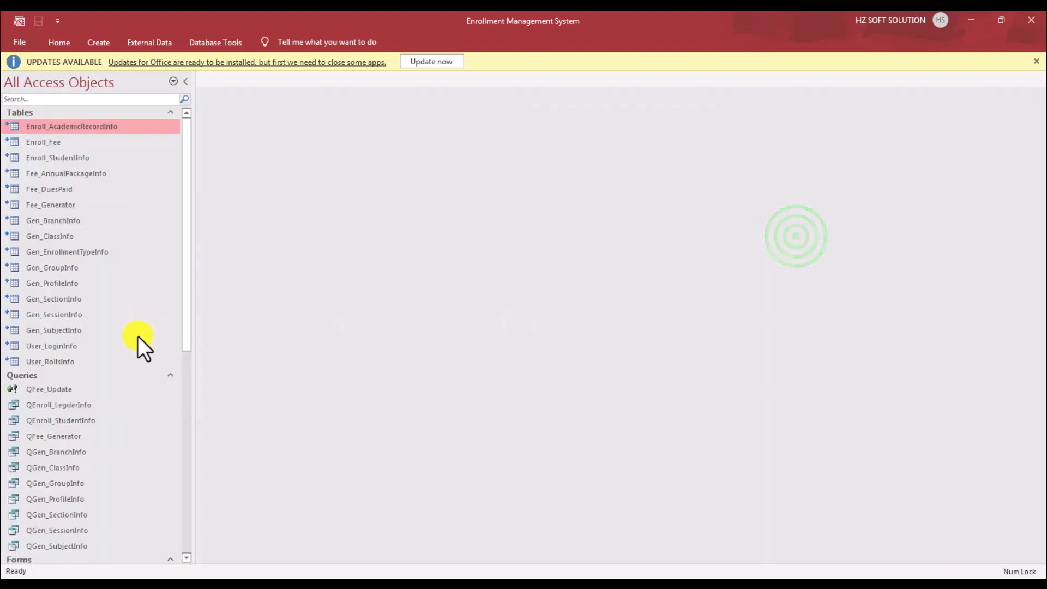
scroll(138, 337, "down", 8)
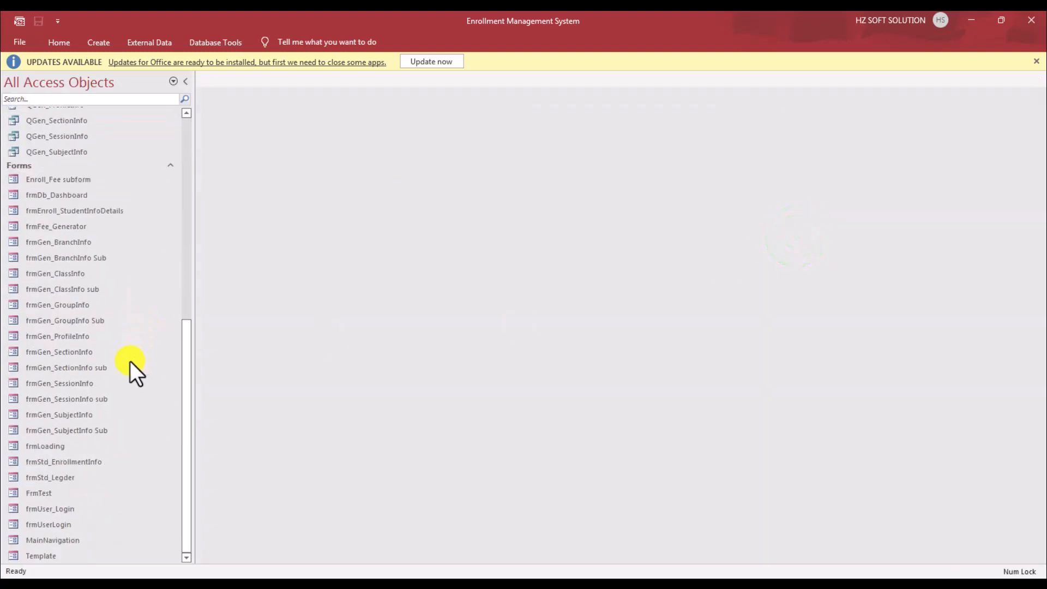
scroll(129, 361, "up", 3)
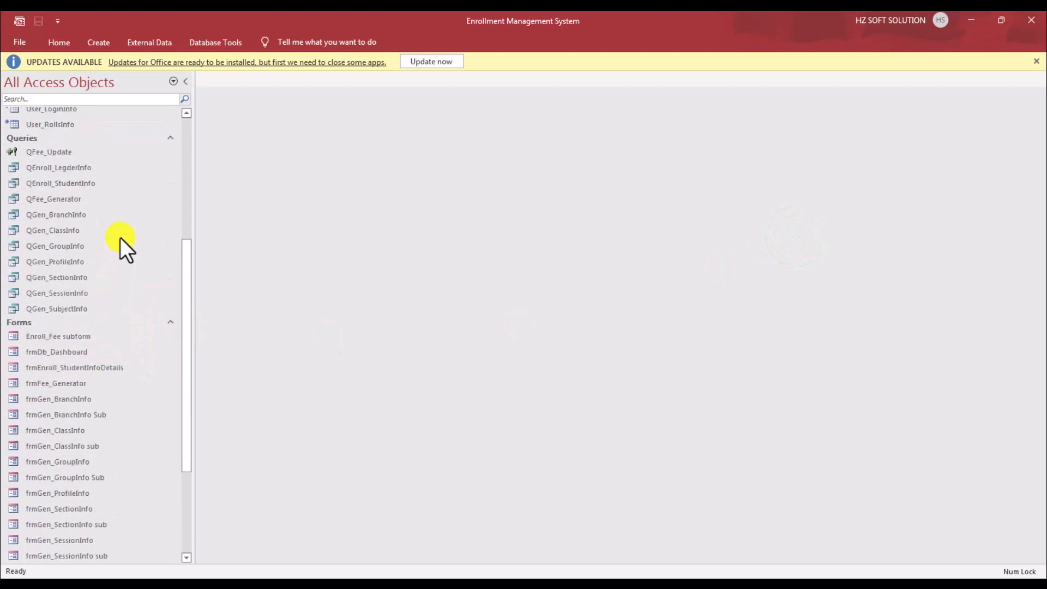
Step: Open the QEnroll_StudentInfo query and dismiss its parameter prompt
double_click(90, 182)
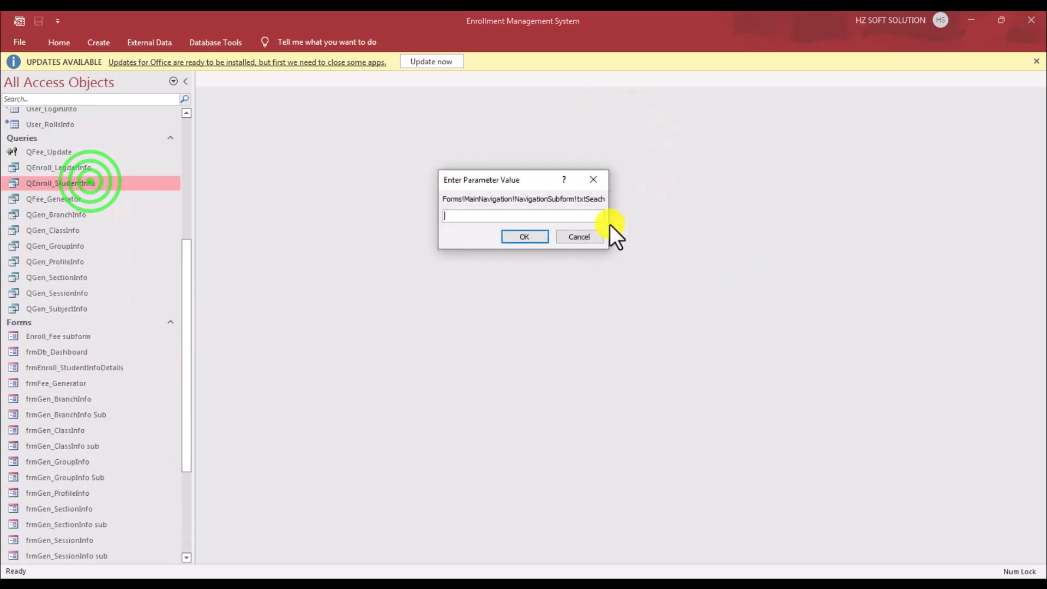
left_click(518, 236)
left_click(577, 236)
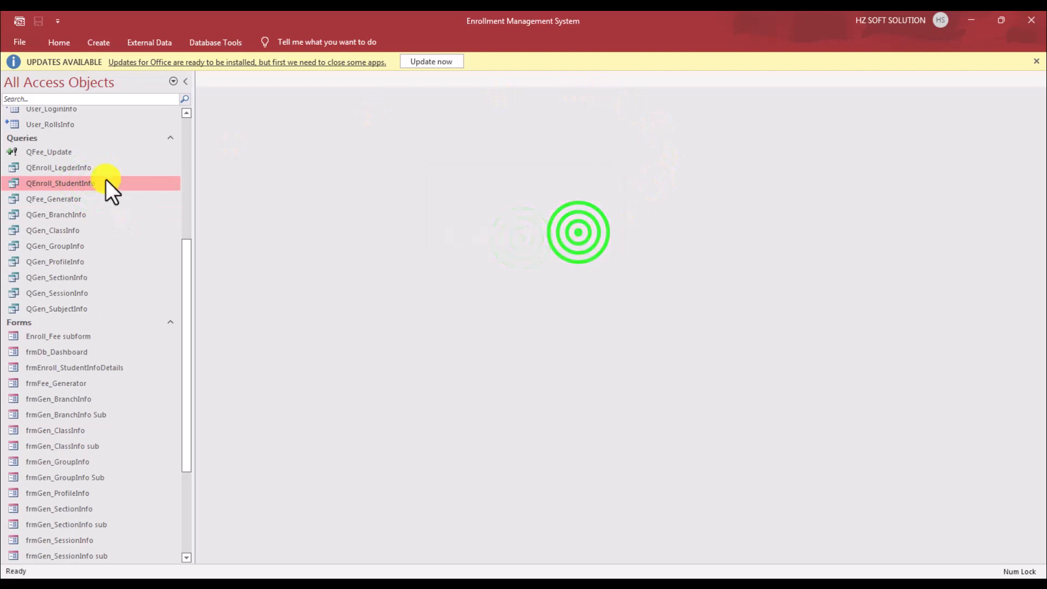
Step: Open the Gen_SessionInfo table to check it, then close it
scroll(107, 214, "up", 2)
double_click(71, 170)
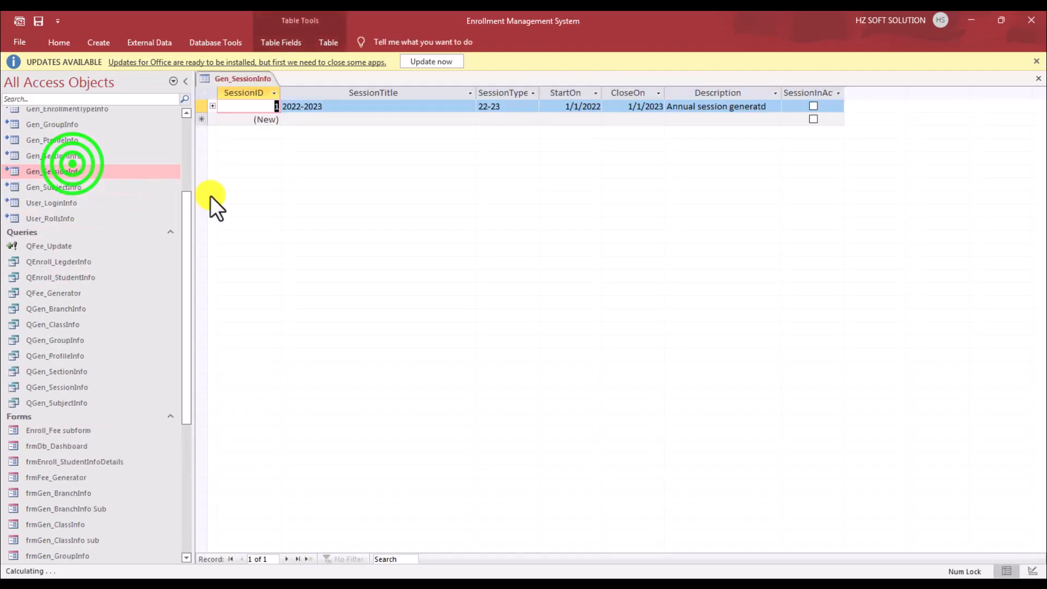
left_click(1038, 79)
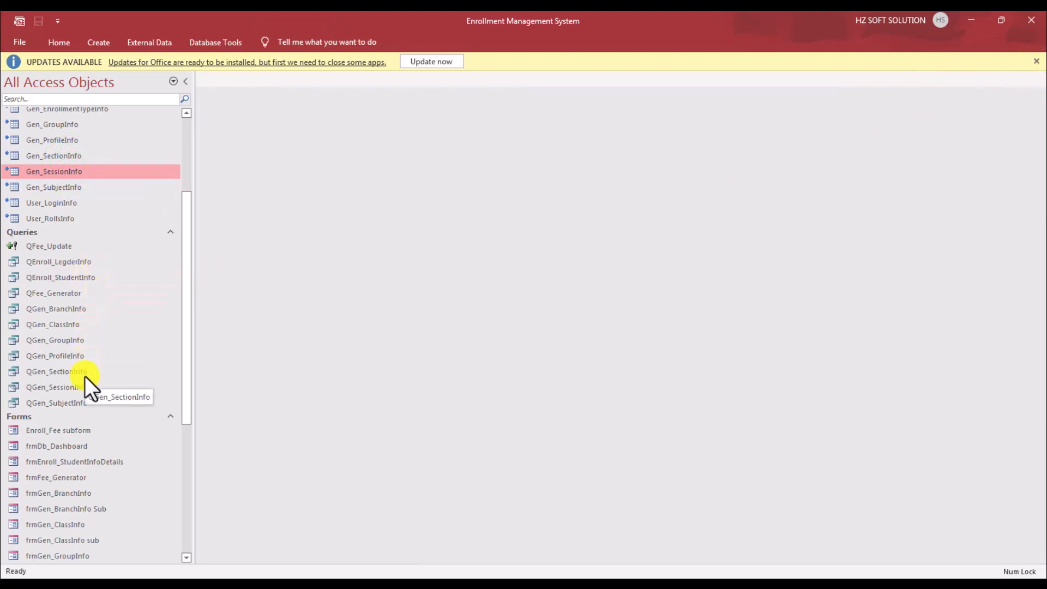
scroll(77, 345, "up", 3)
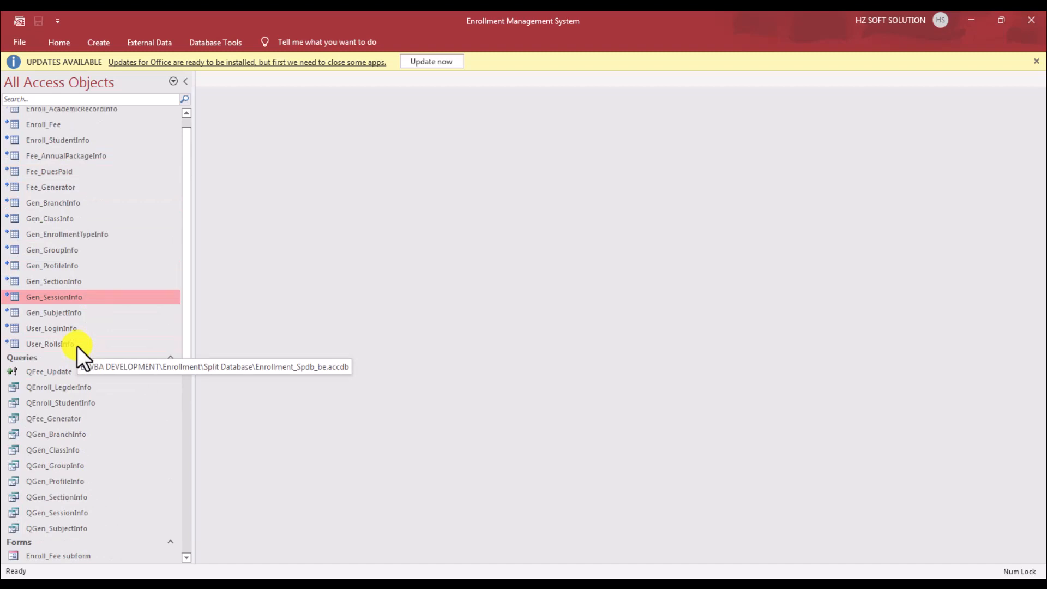
scroll(51, 280, "up", 1)
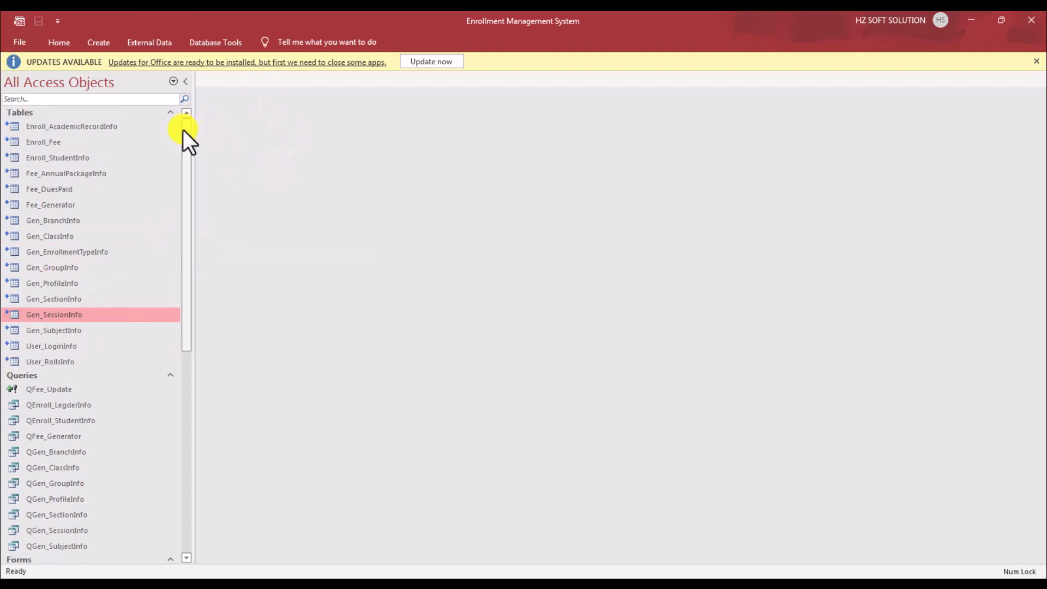
mouse_move(185, 130)
left_mouse_down()
mouse_move(185, 155)
mouse_move(196, 123)
left_mouse_up()
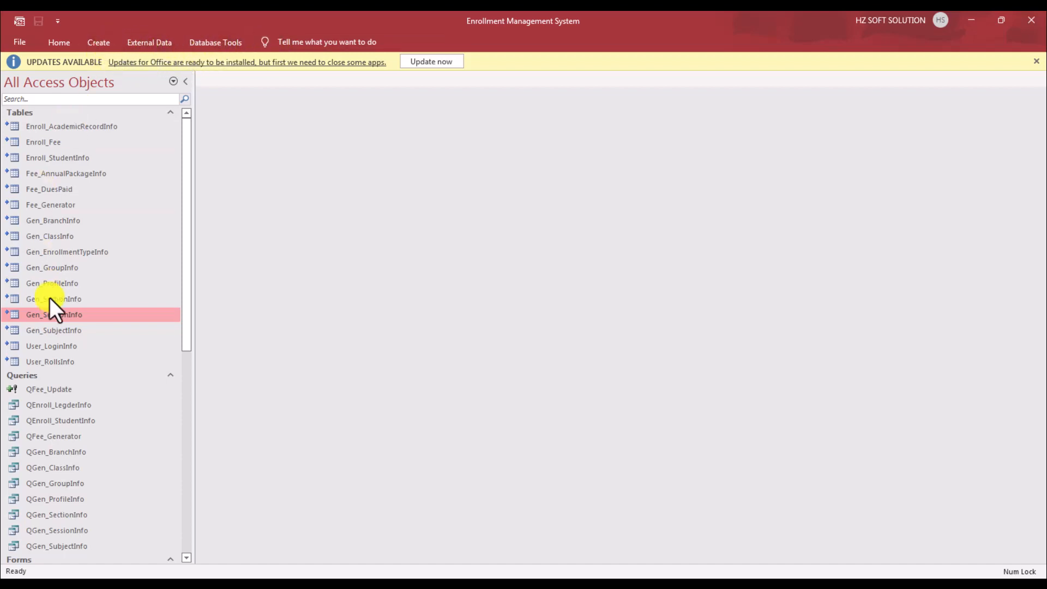
scroll(82, 426, "down", 5)
right_click(66, 406)
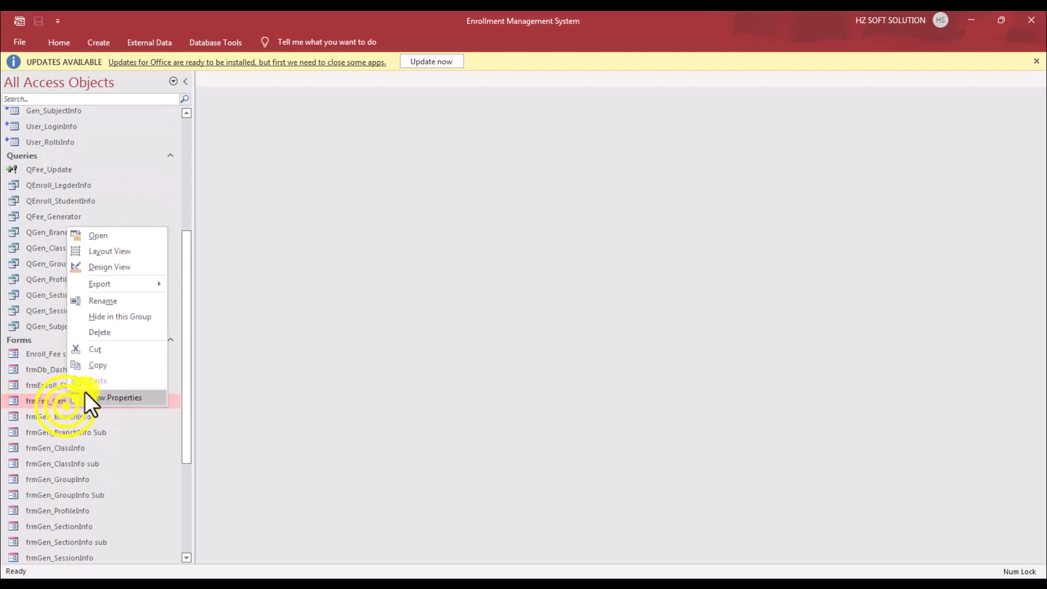
left_click(131, 261)
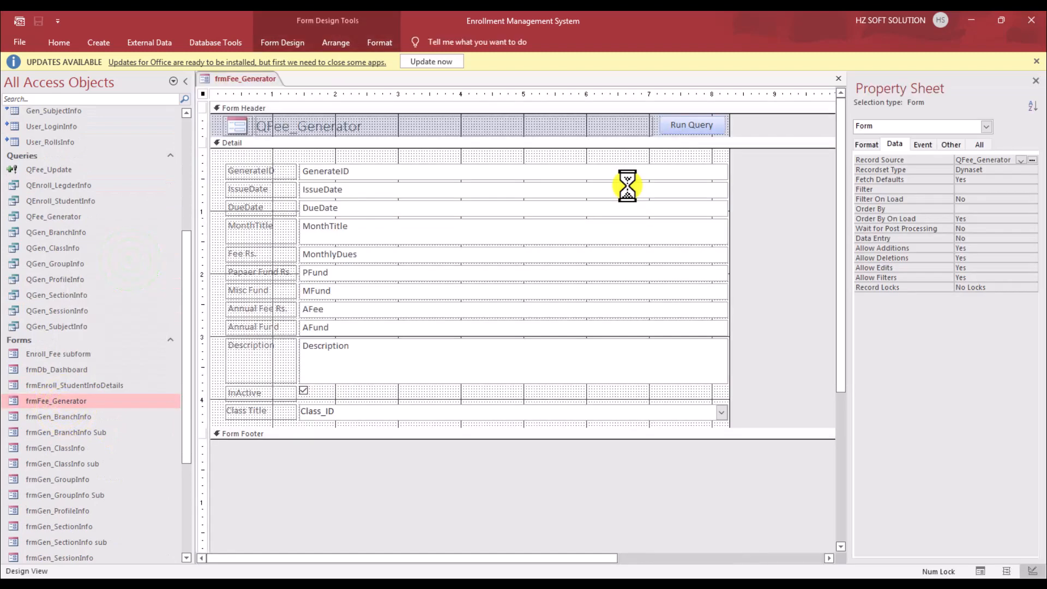
left_click(1032, 160)
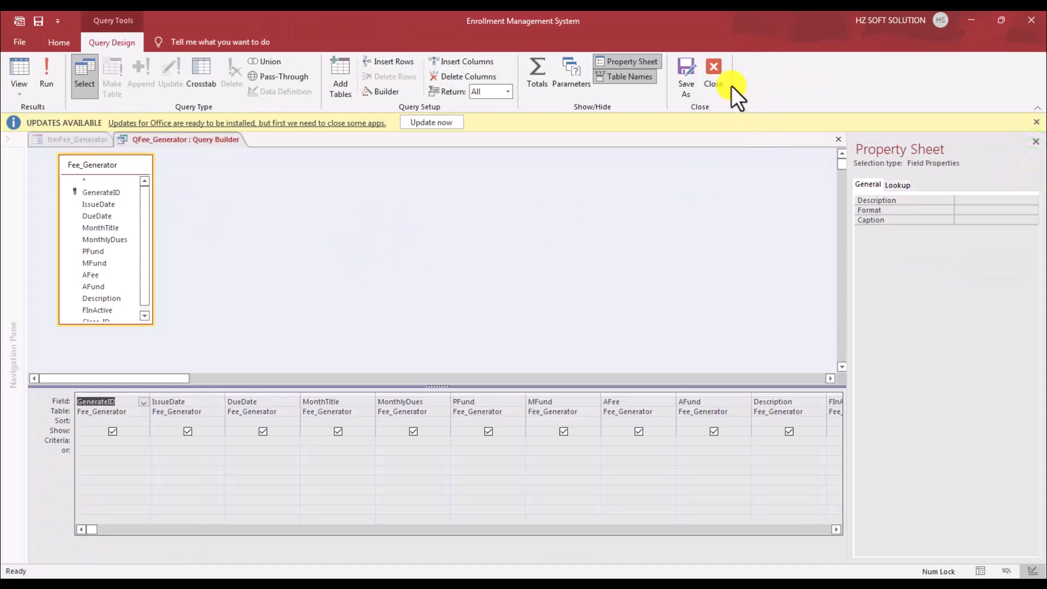
left_click(725, 76)
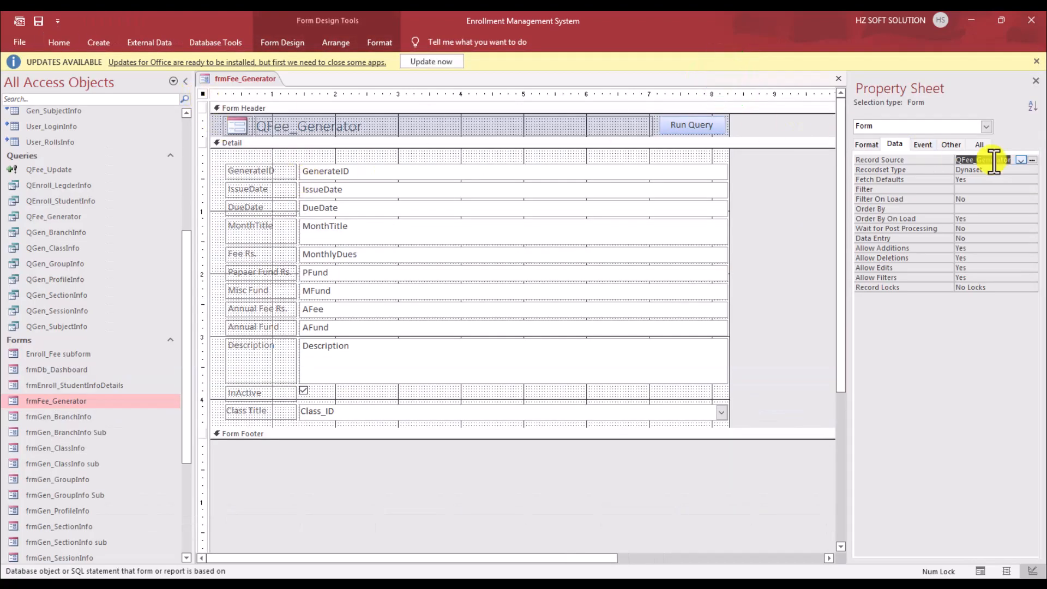
left_click(927, 144)
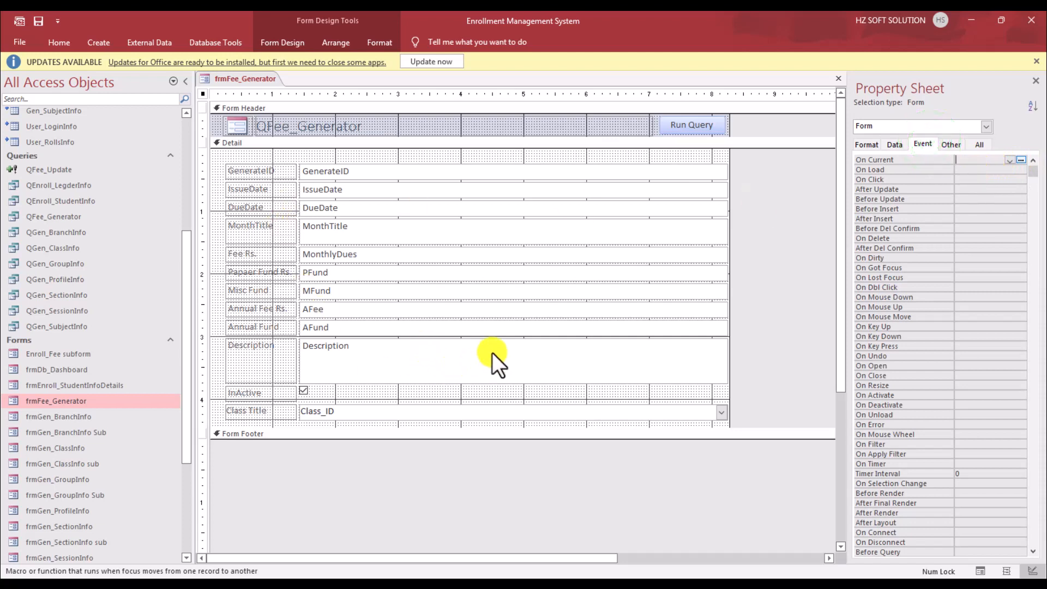
left_click(689, 129)
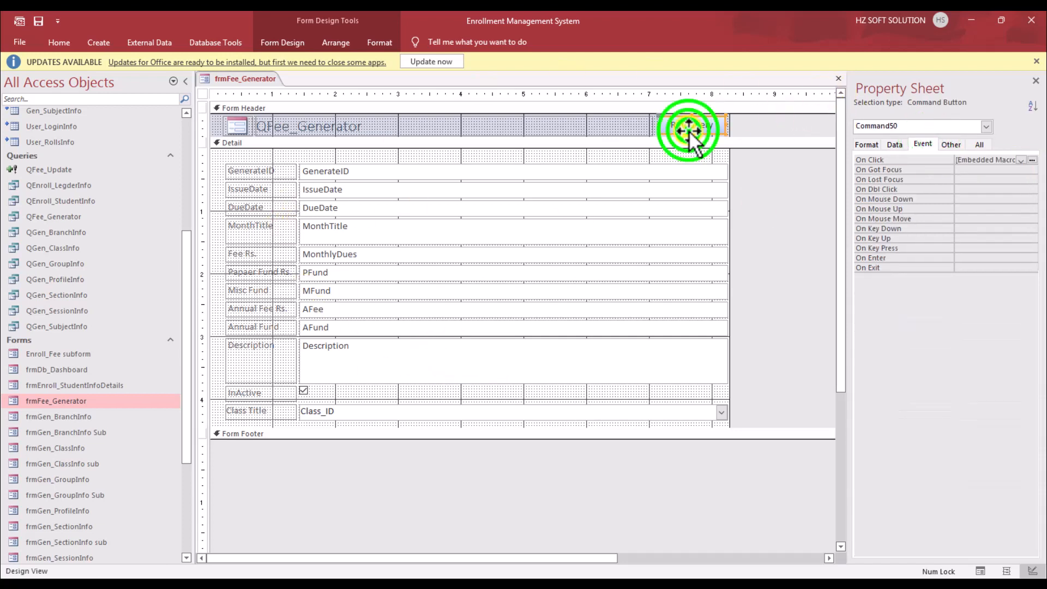
left_click(896, 145)
left_click(923, 145)
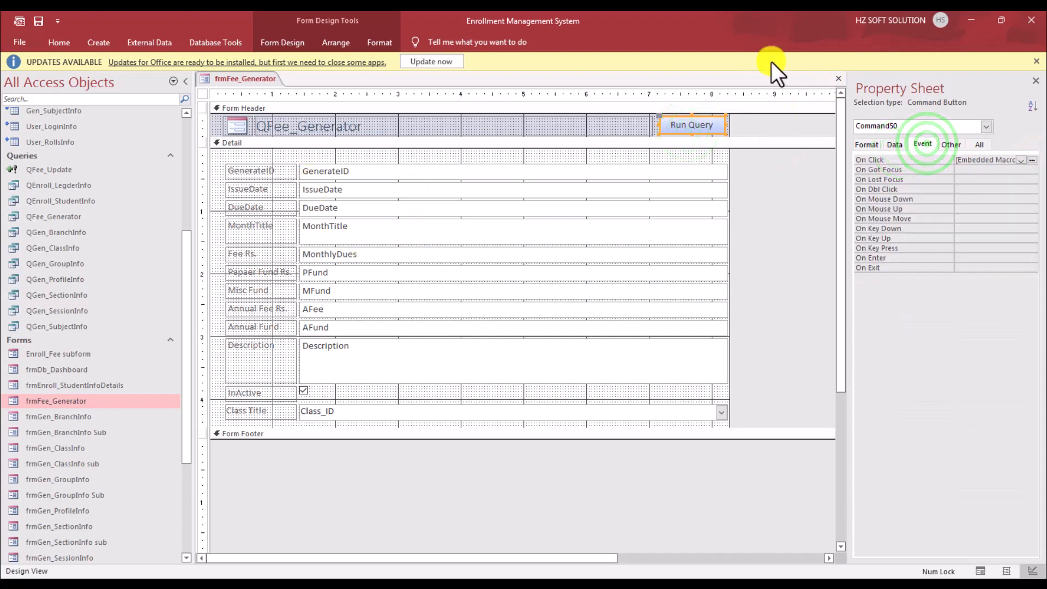
left_click(839, 78)
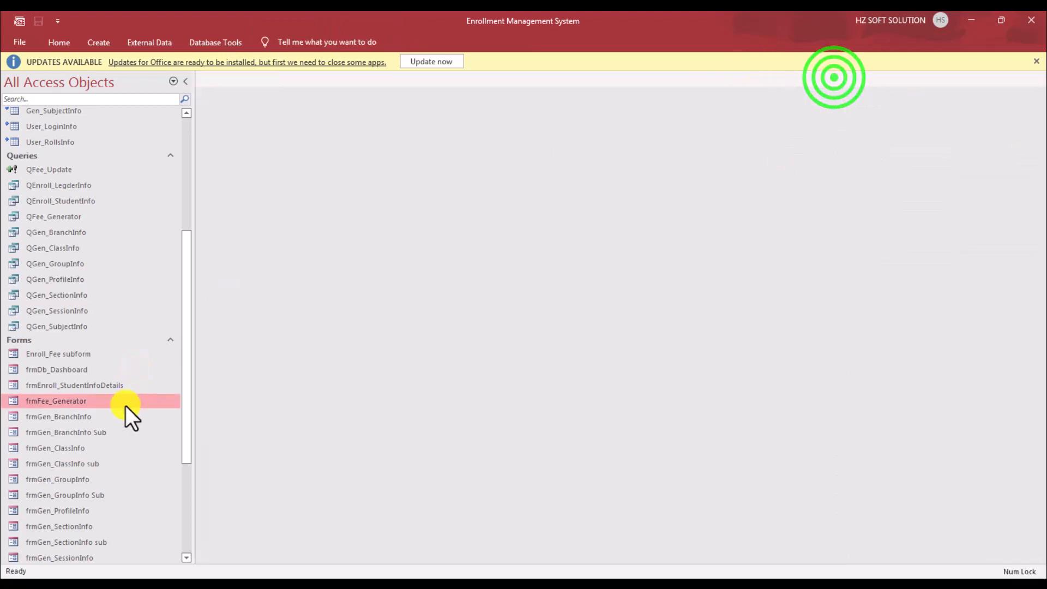
Step: Open frmGen_BranchInfo in Design View and show its Close button's On Click code in VBA
right_click(84, 416)
mouse_move(169, 292)
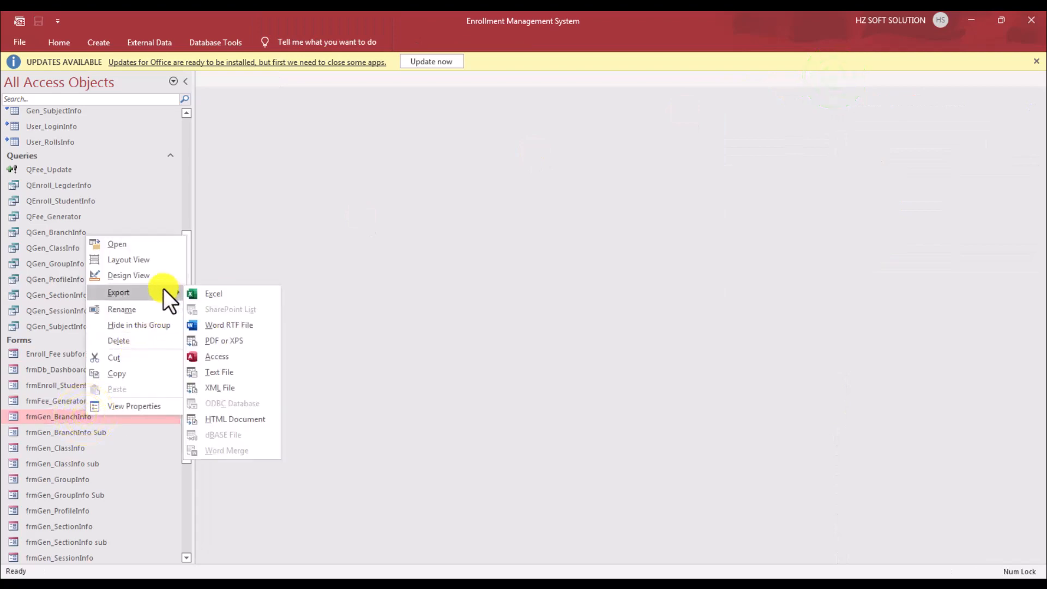
left_click(143, 275)
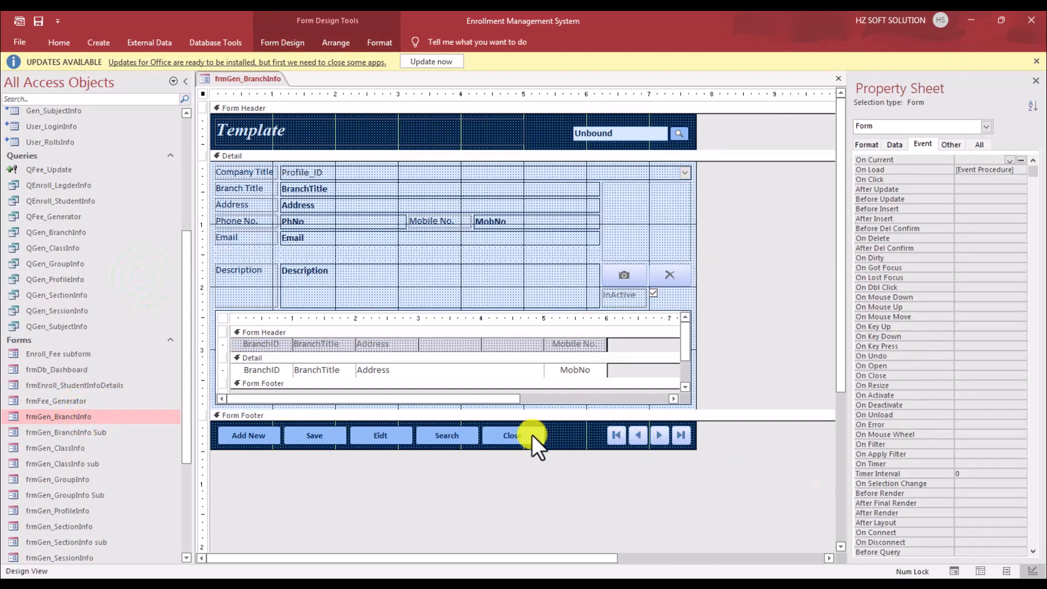
left_click(513, 435)
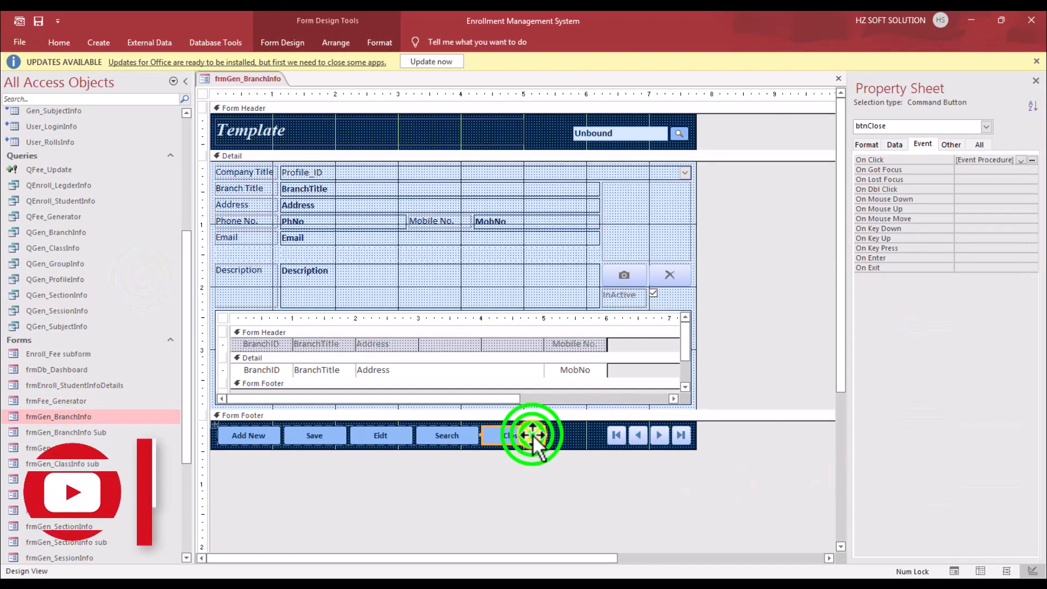
left_click(1032, 159)
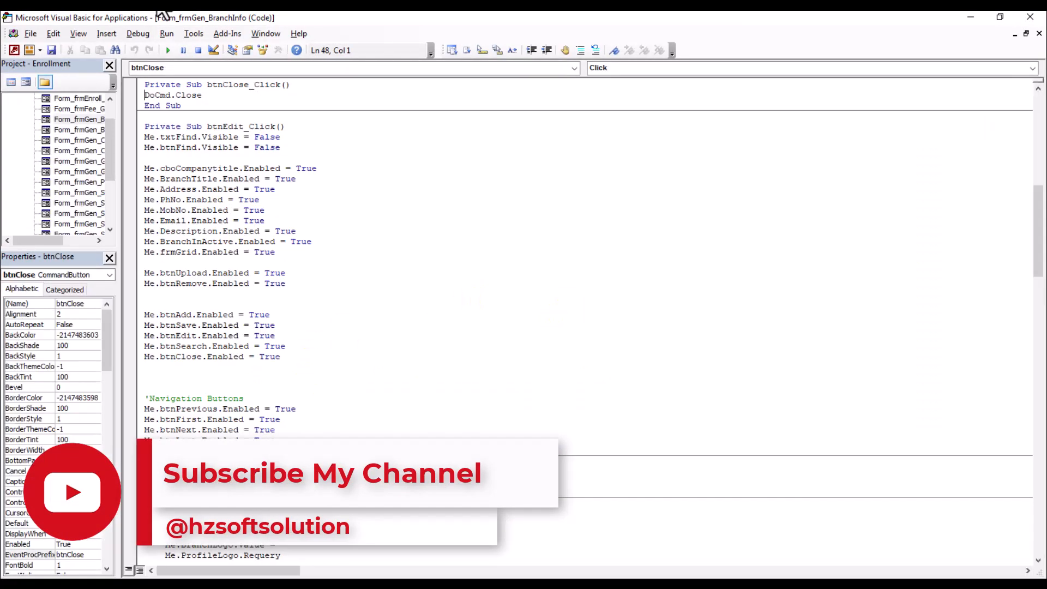
left_click(192, 35)
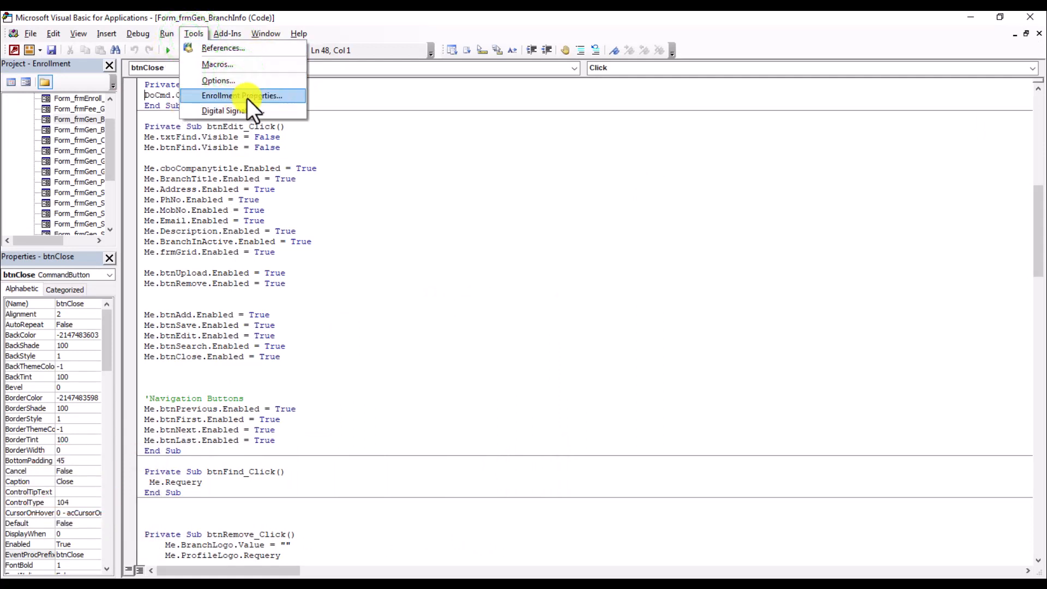
Step: Enter 'Student Management System' as the Enrollment project description
left_click(276, 98)
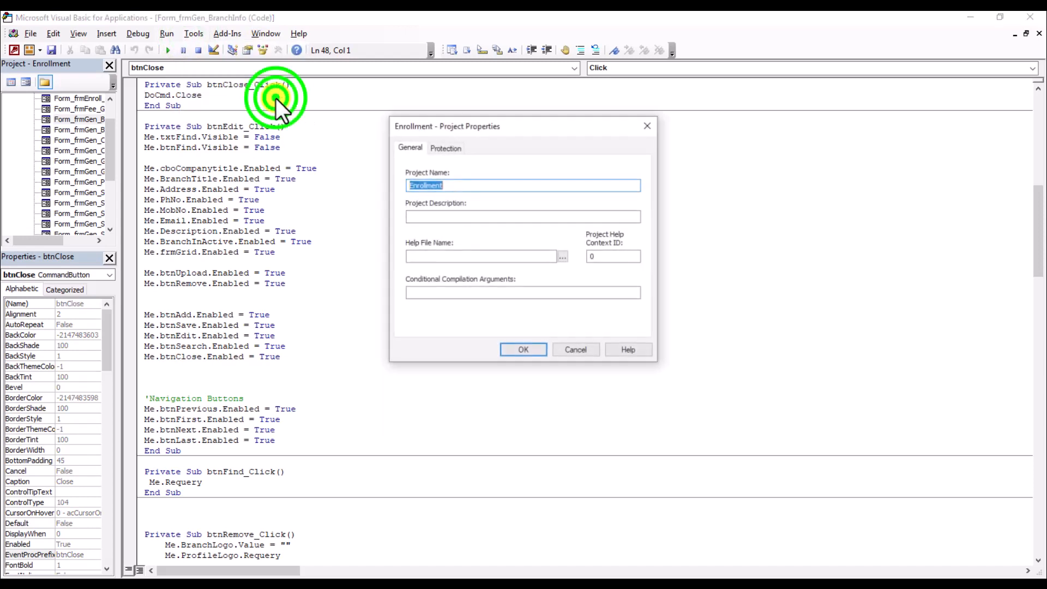
left_click(460, 217)
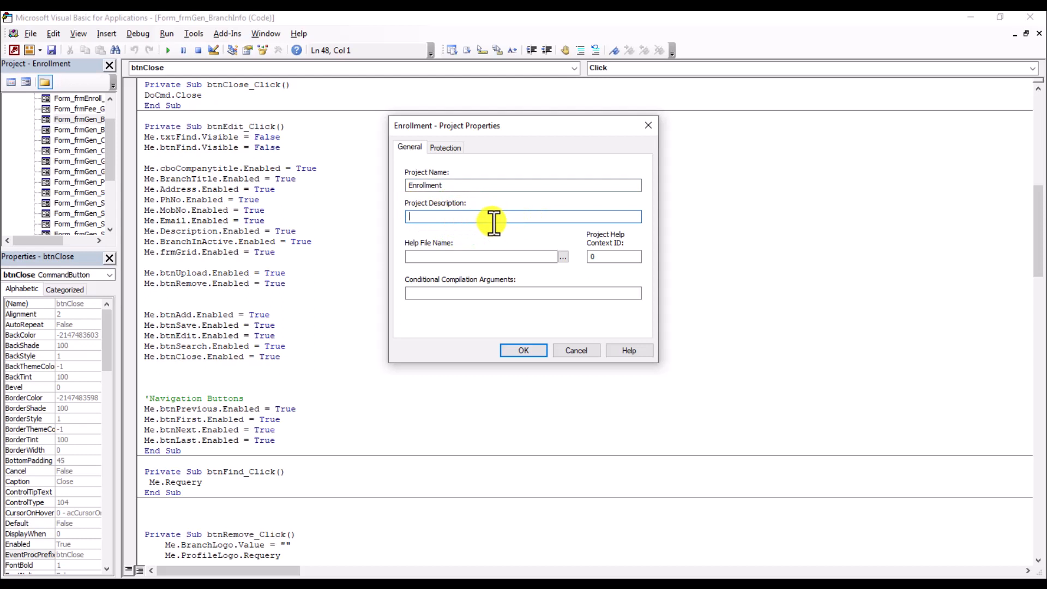
type("Student Management System")
left_click(565, 256)
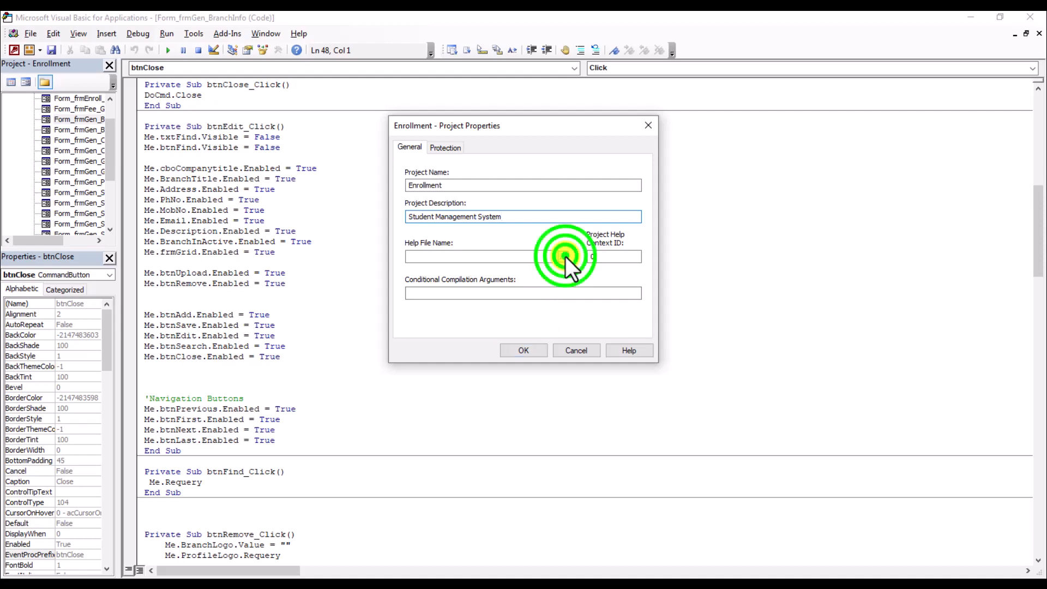
left_click(860, 427)
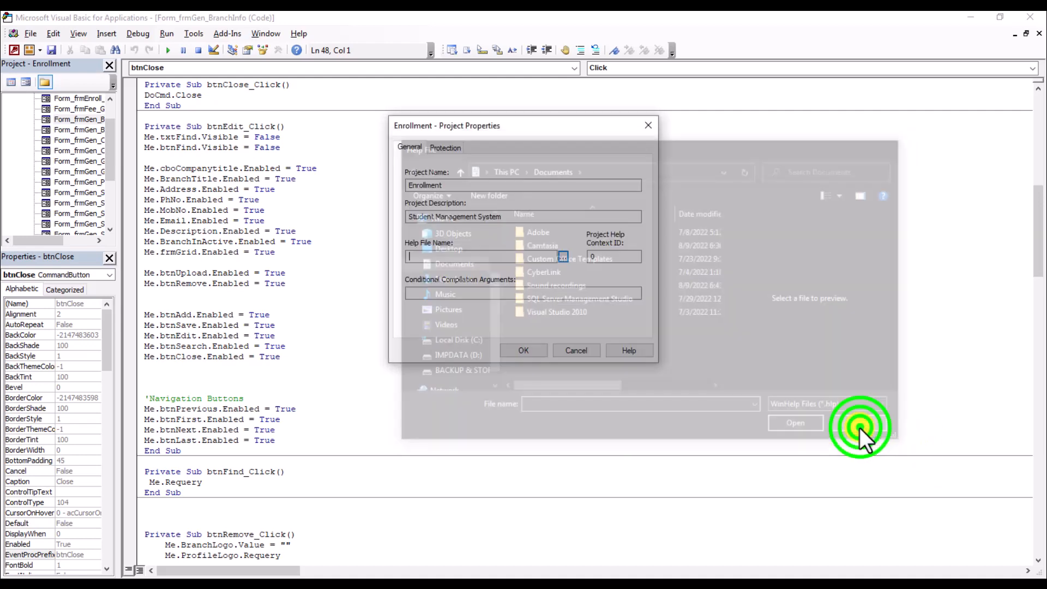
Step: Tick Lock project for viewing, enter and confirm a password, and apply
left_click(450, 146)
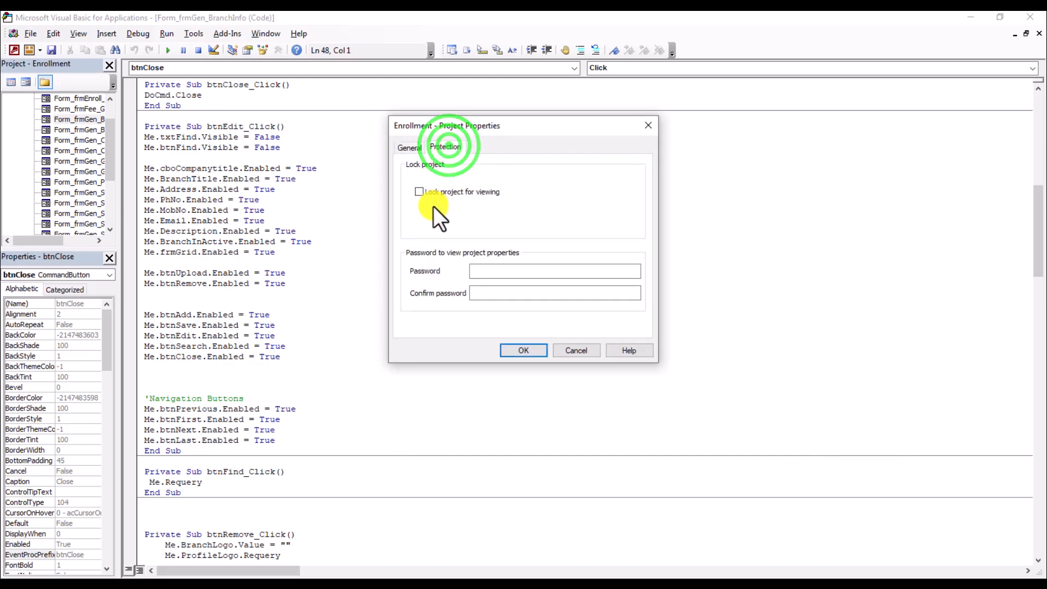
left_click(419, 191)
left_click(503, 270)
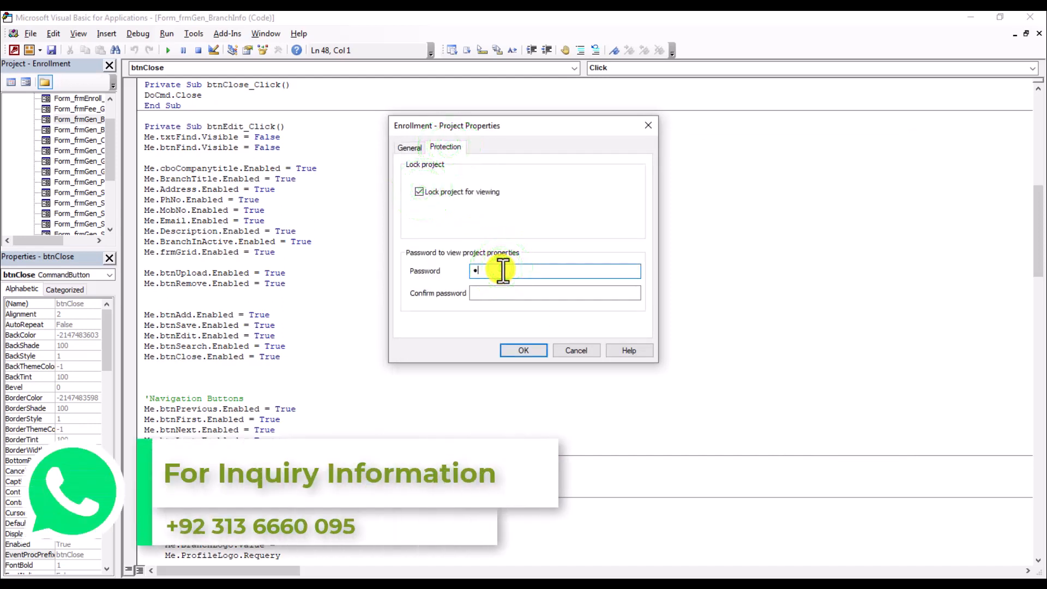
type("••••••")
left_click(518, 299)
type("•••••")
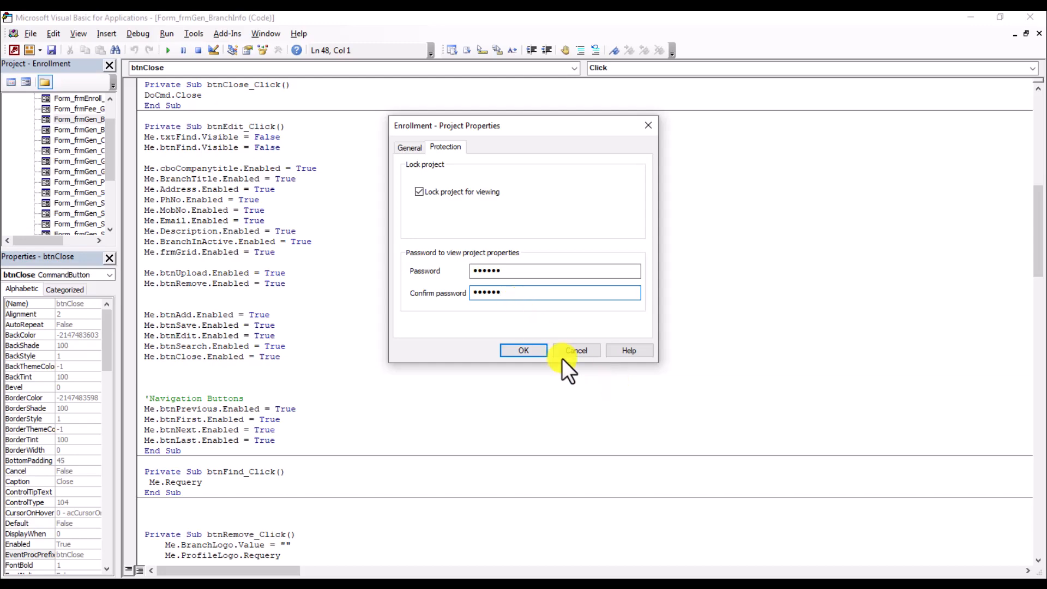
type("•")
left_click(536, 352)
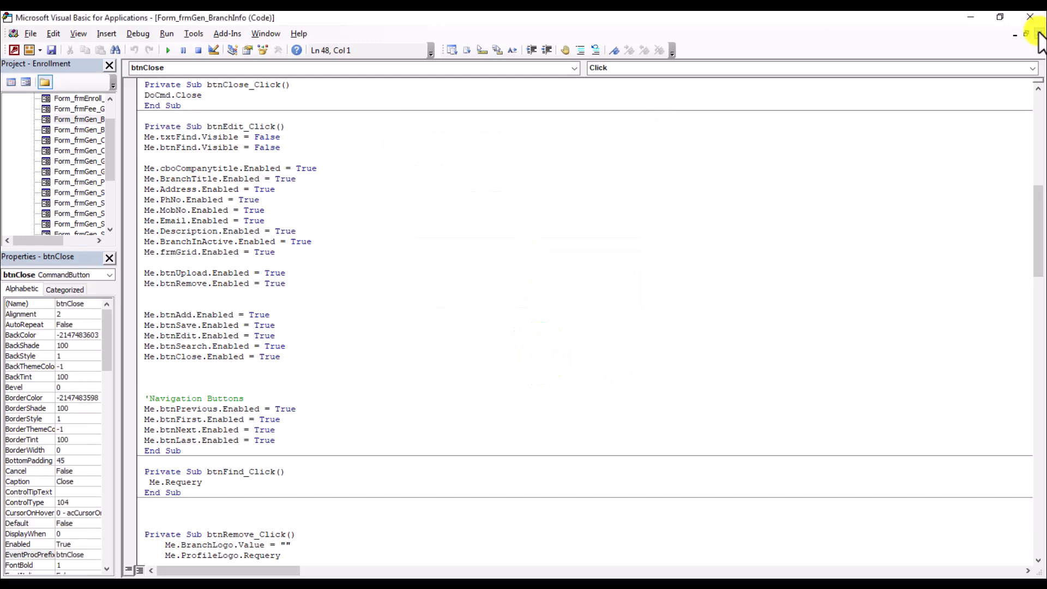
Step: Close the VBA editor and open Access Options from the File menu
left_click(1030, 17)
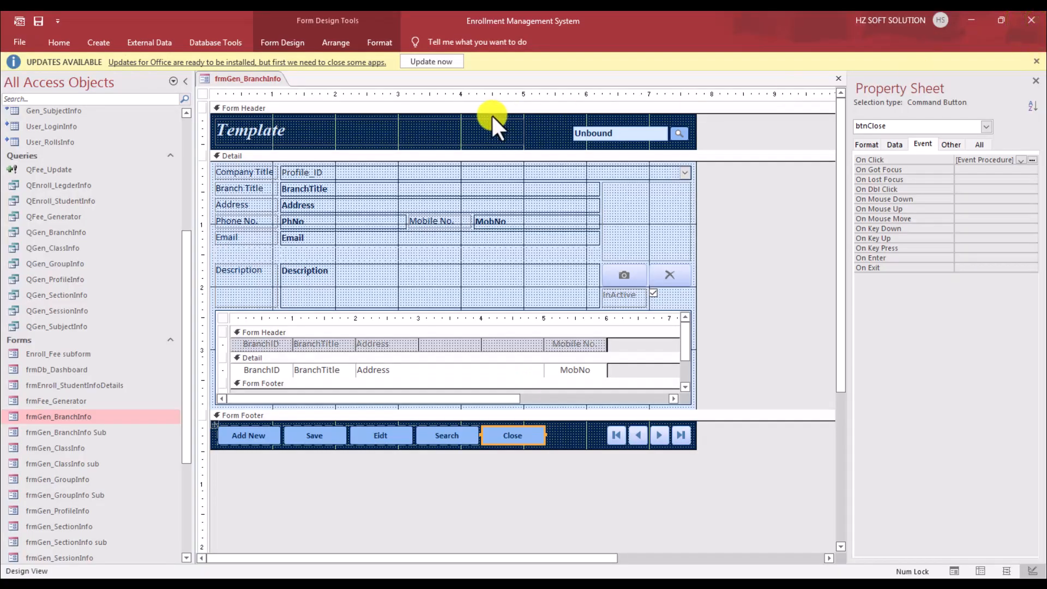
left_click(54, 41)
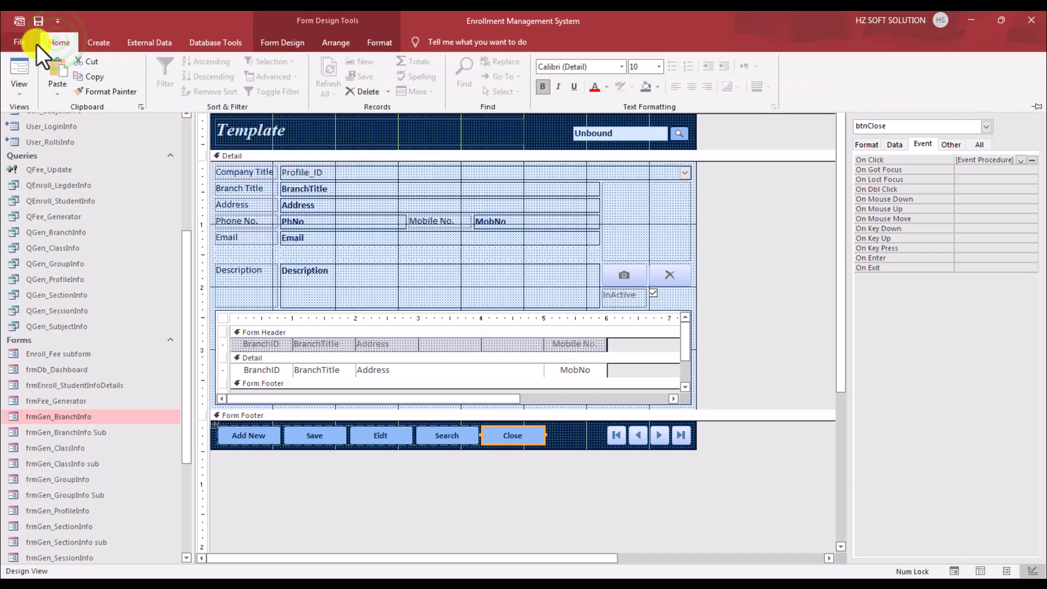
left_click(66, 47)
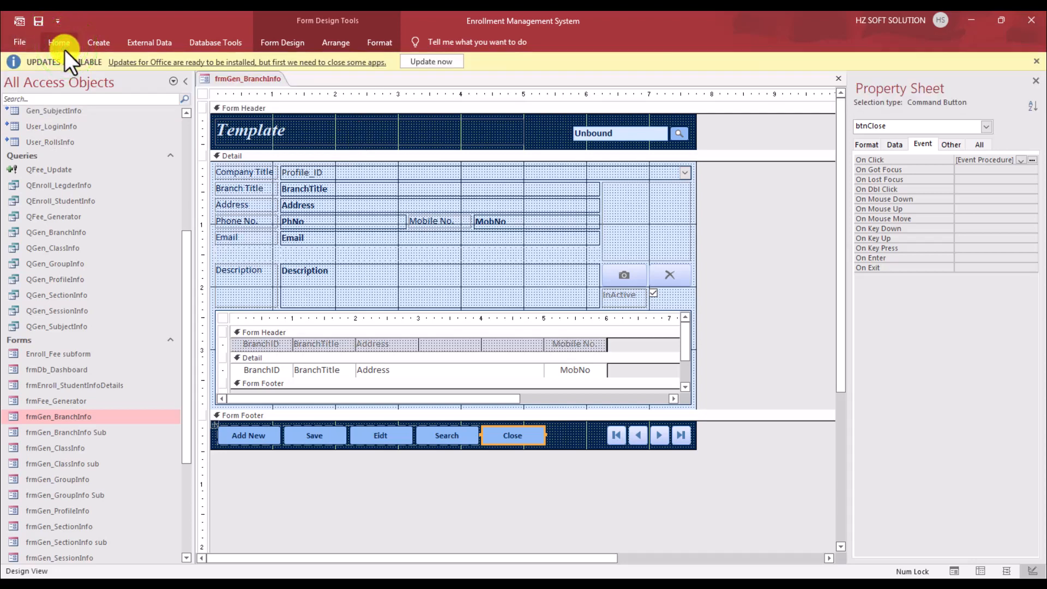
left_click(21, 45)
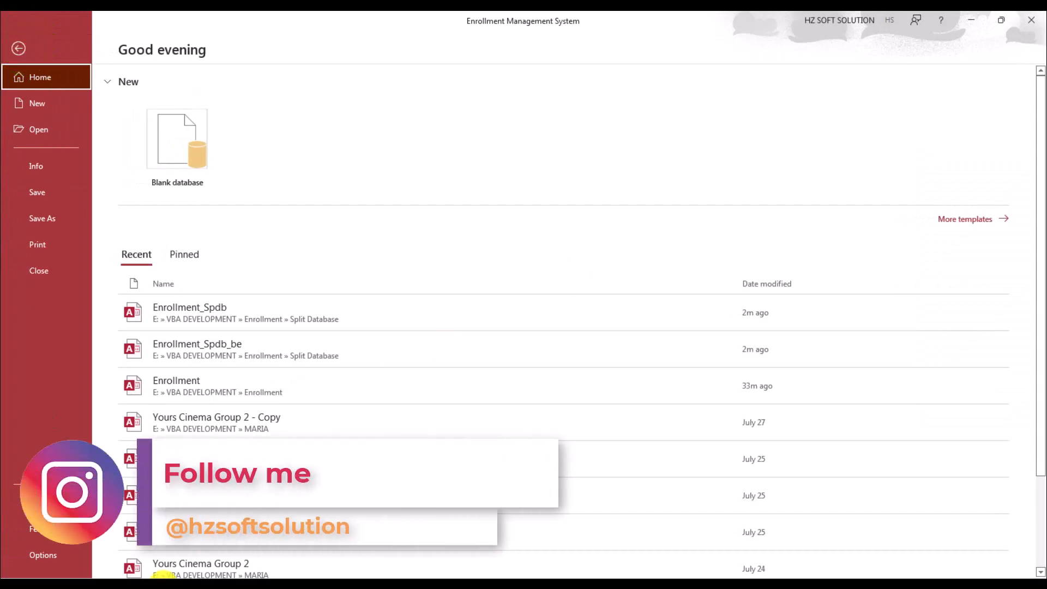
left_click(65, 556)
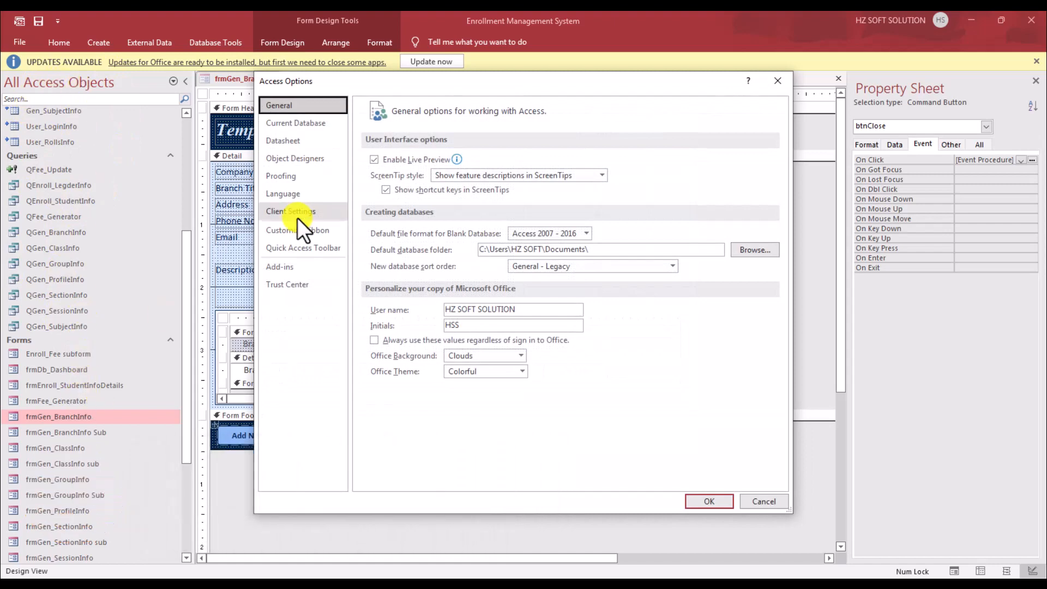
Step: Untick Display Navigation Pane, Allow Full Menus and Allow Default Shortcut Menus for the current database
left_click(314, 123)
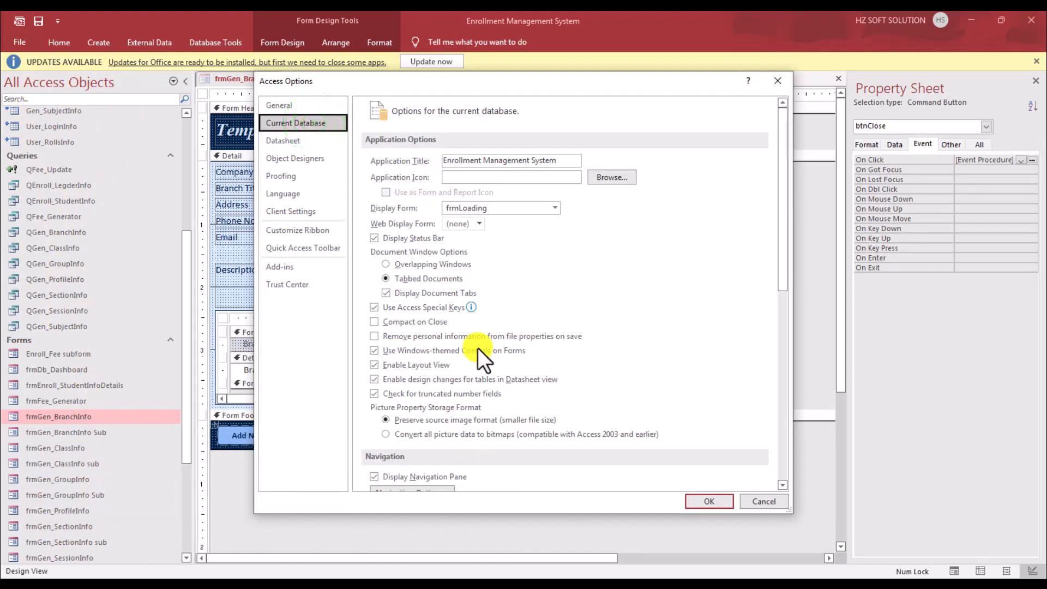
scroll(476, 322, "down", 3)
left_click(401, 354)
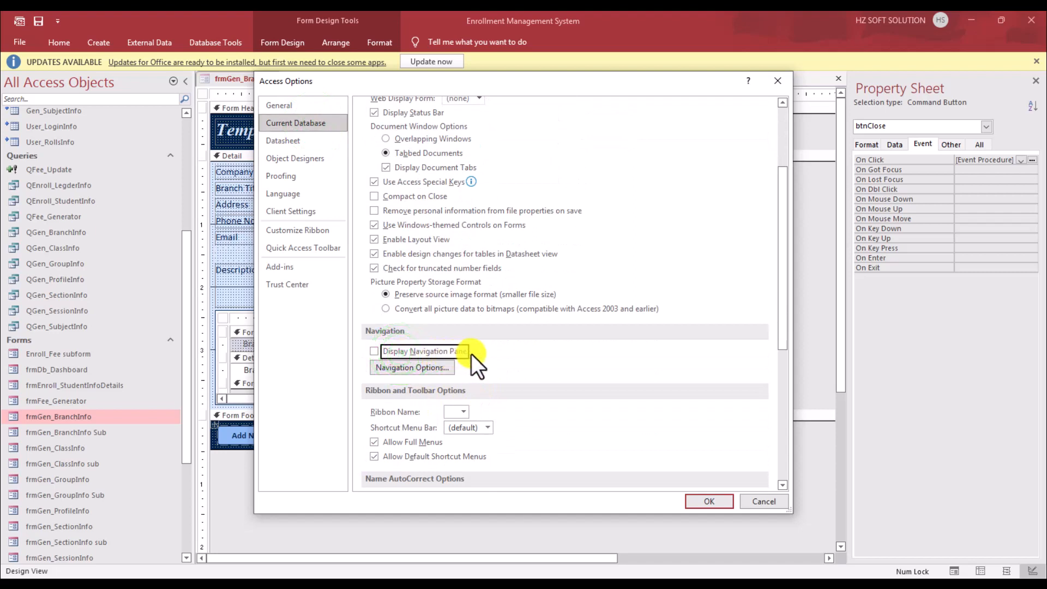
left_click(385, 443)
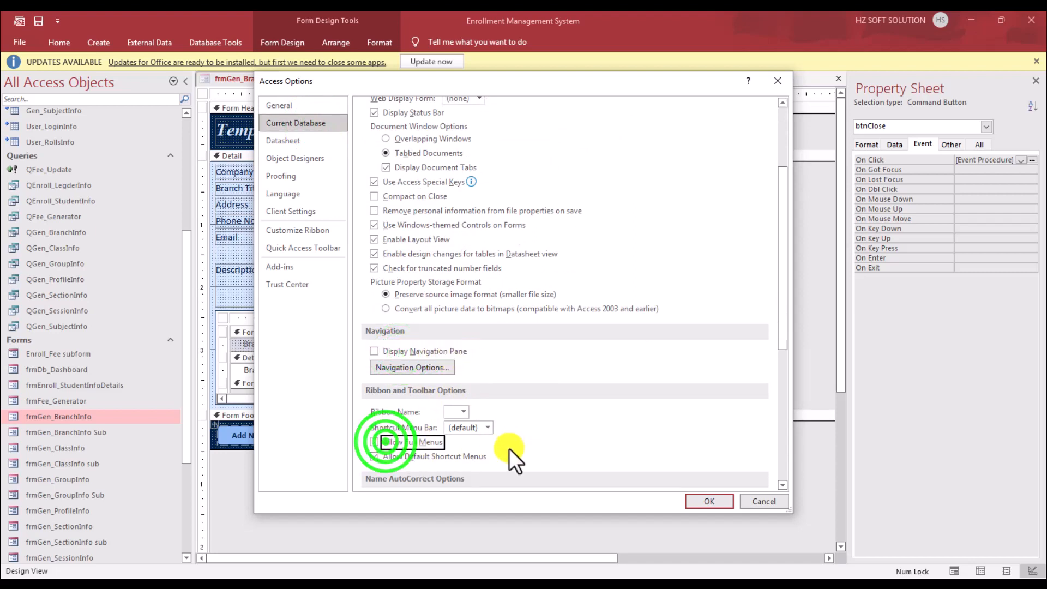
left_click(376, 456)
left_click(726, 504)
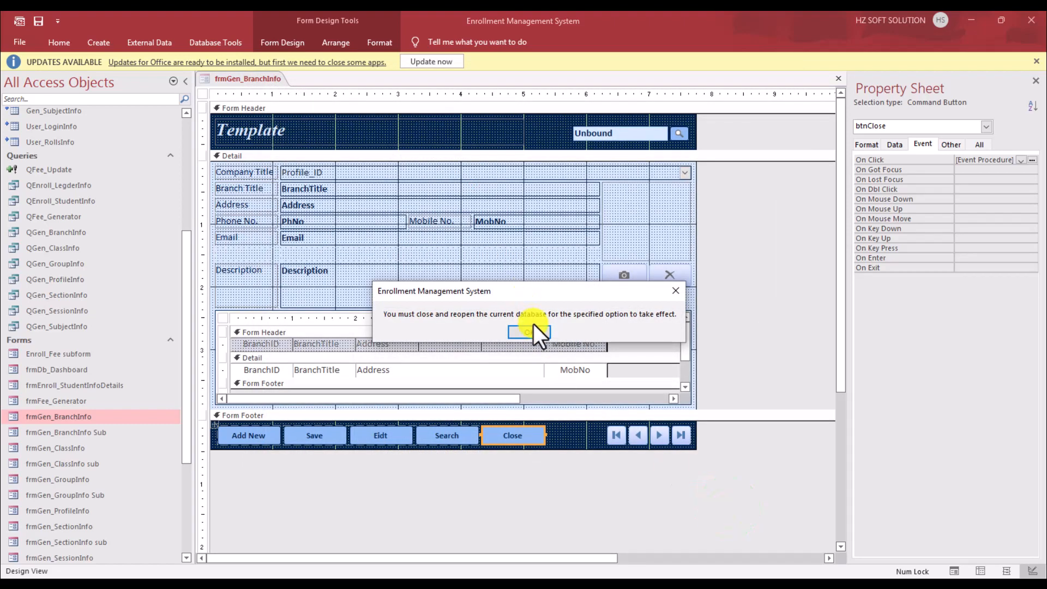
left_click(533, 331)
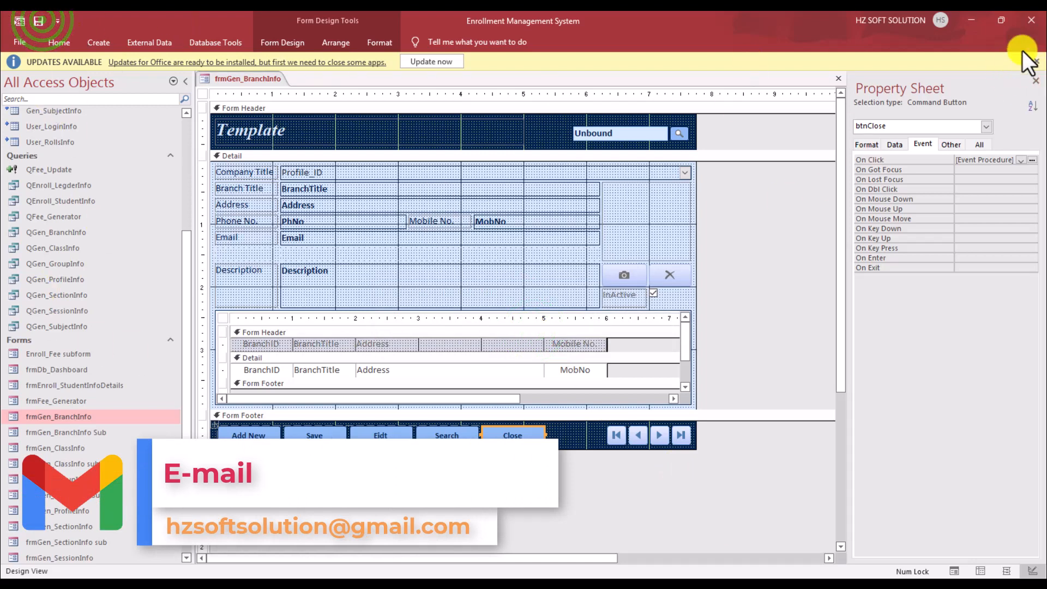
Step: Close Access and reopen Enrollment_Spdb from the Split Database folder
left_click(1032, 21)
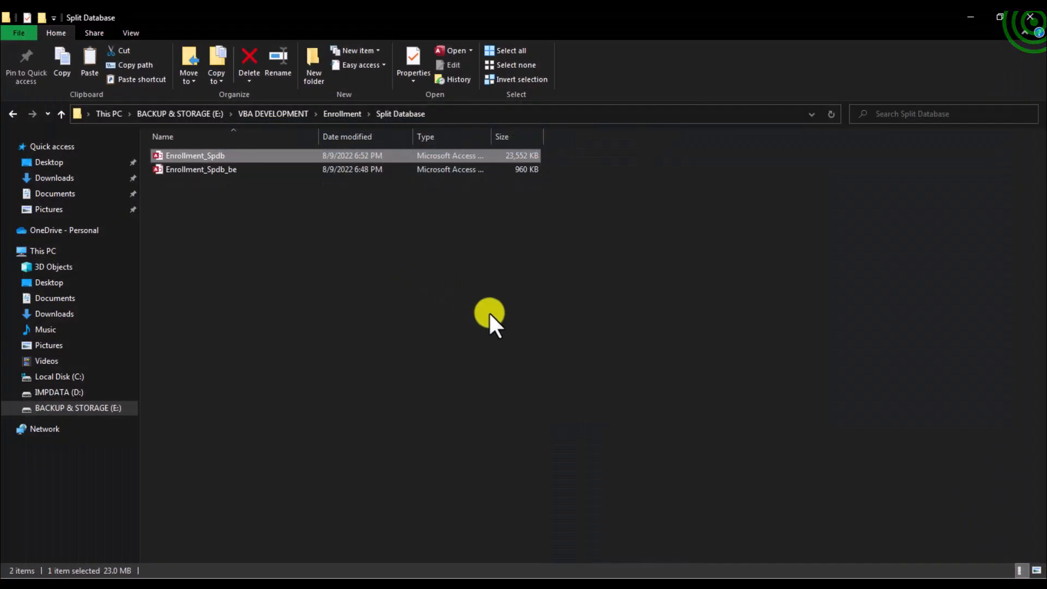
double_click(233, 156)
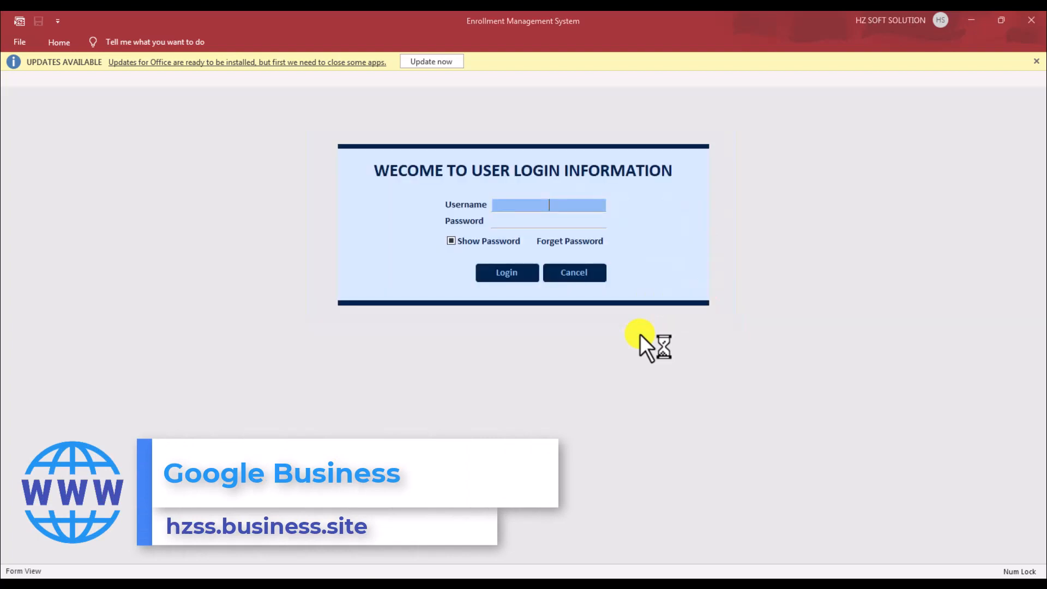
Step: Log in with the admin username and the corrected password, then dismiss the welcome message
type("admin")
key("Tab")
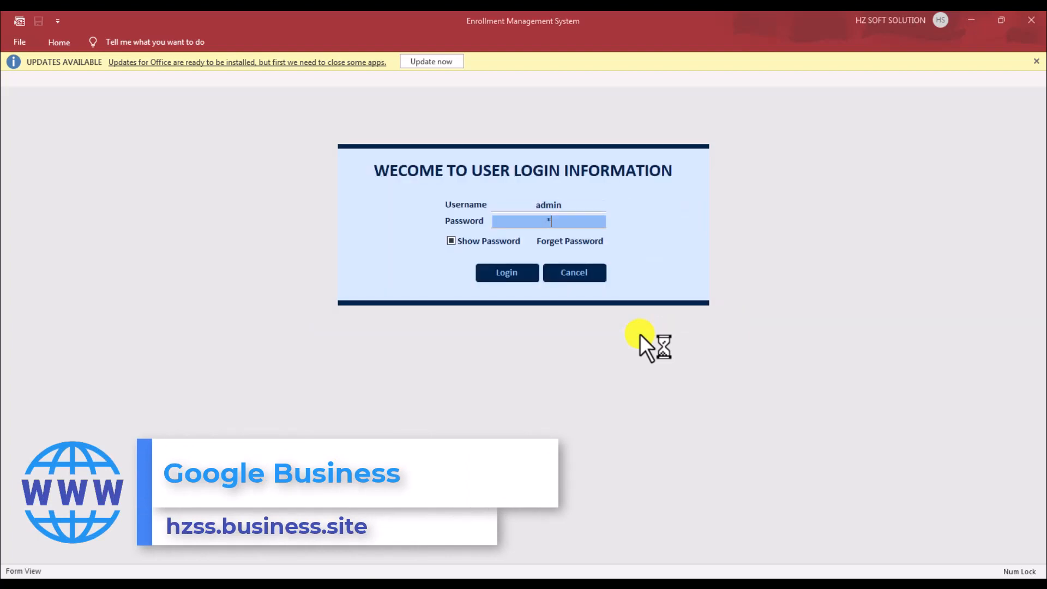
type("***")
key("BackSpace")
key("BackSpace")
key("BackSpace")
type("*****")
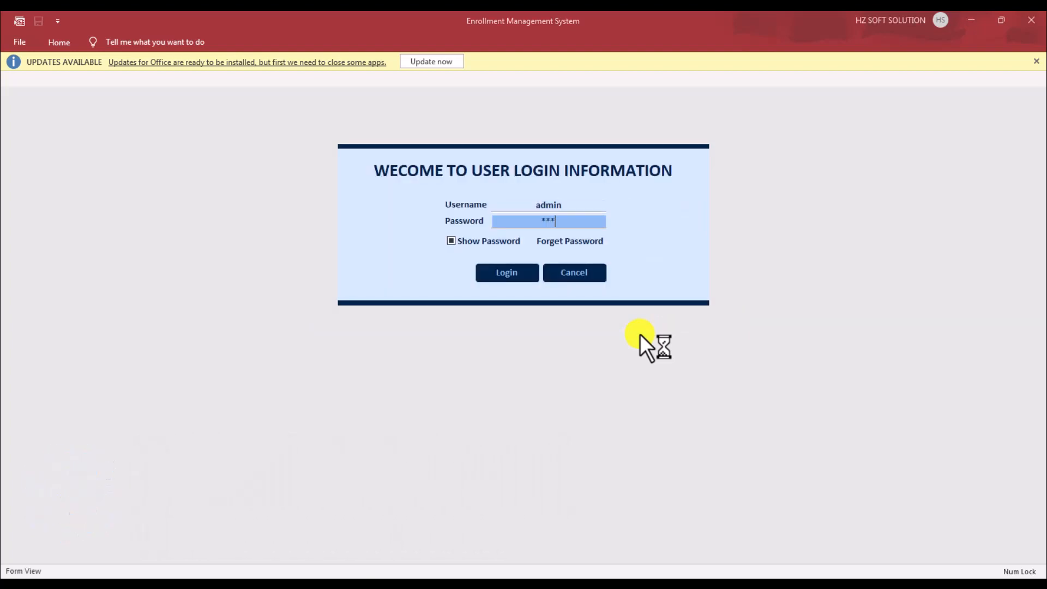
key("Return")
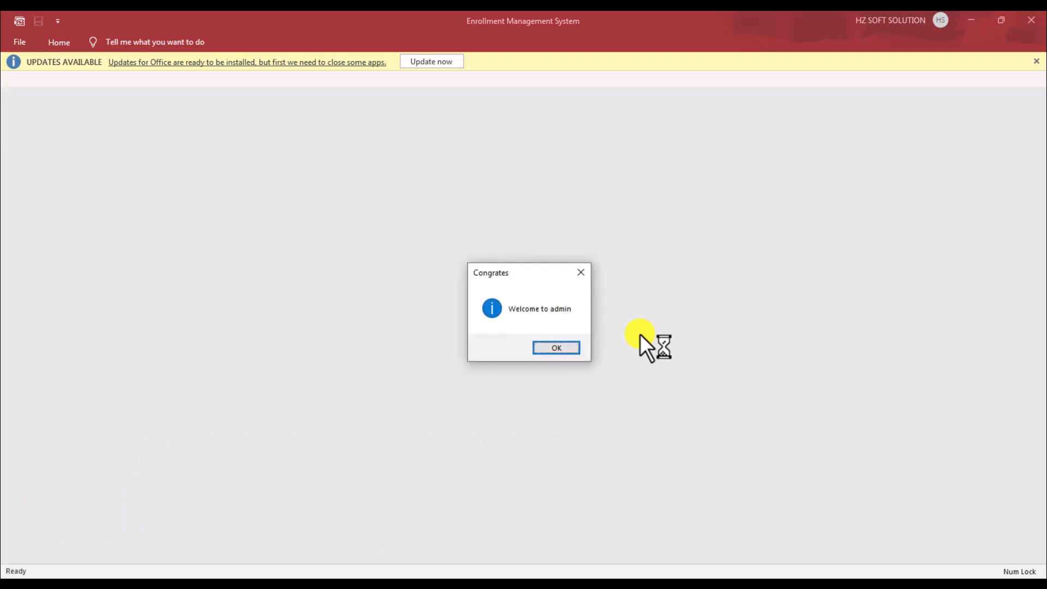
left_click(570, 344)
Step: Try the enrollment details and Configuration menu items and right-click around the form
left_click(70, 164)
left_click(67, 186)
left_click(76, 127)
left_click(67, 180)
left_click(46, 308)
left_click(562, 402)
left_click(837, 122)
left_click(418, 130)
right_click(302, 282)
right_click(44, 272)
right_click(44, 367)
right_click(100, 214)
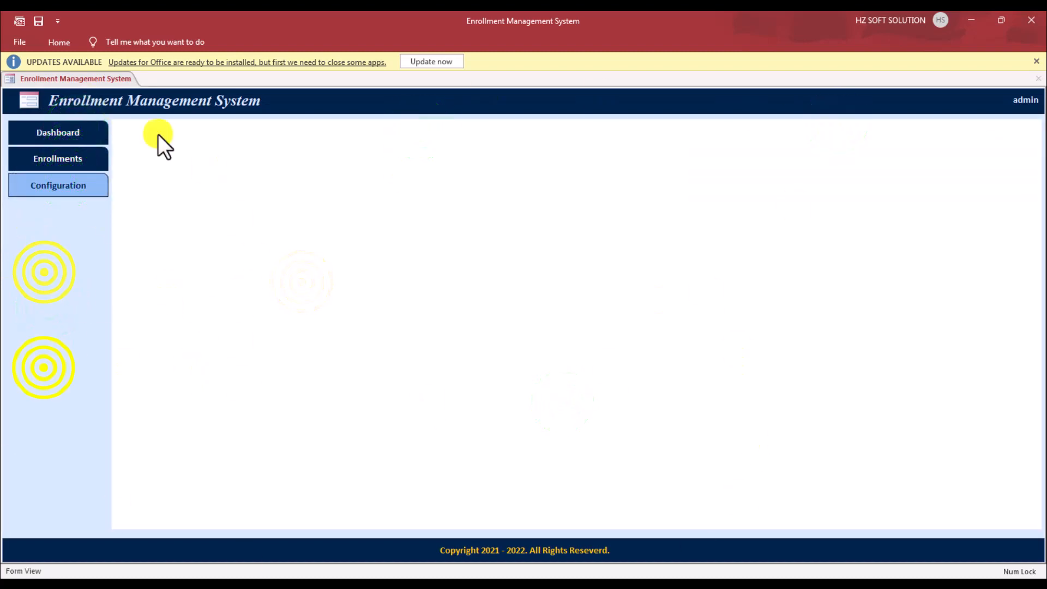
right_click(307, 84)
left_click(301, 147)
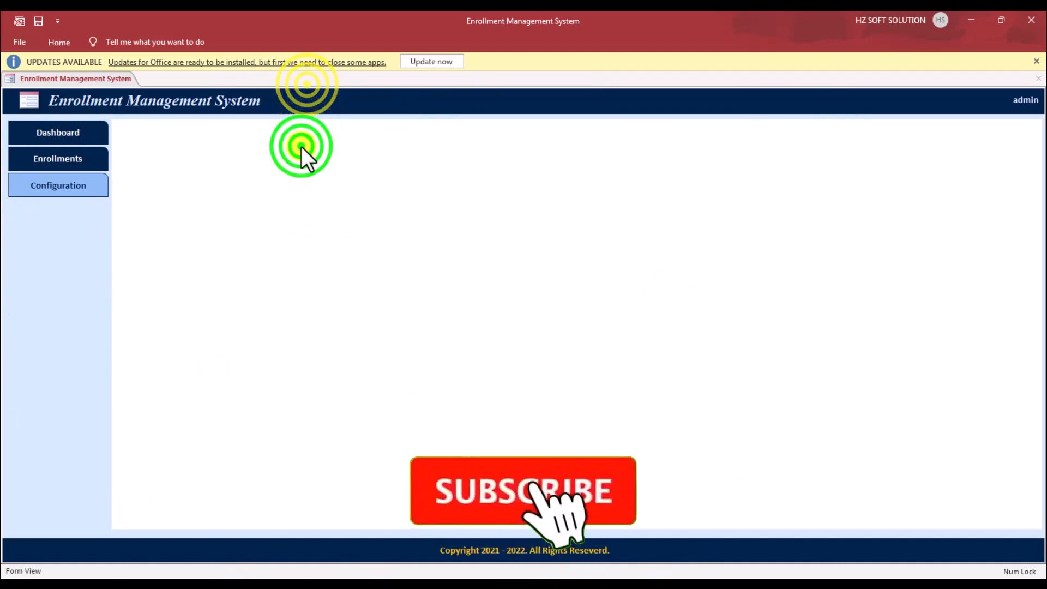
Step: Save the database, dismiss the Office updates notice, and show the dashboard totals
left_click(40, 21)
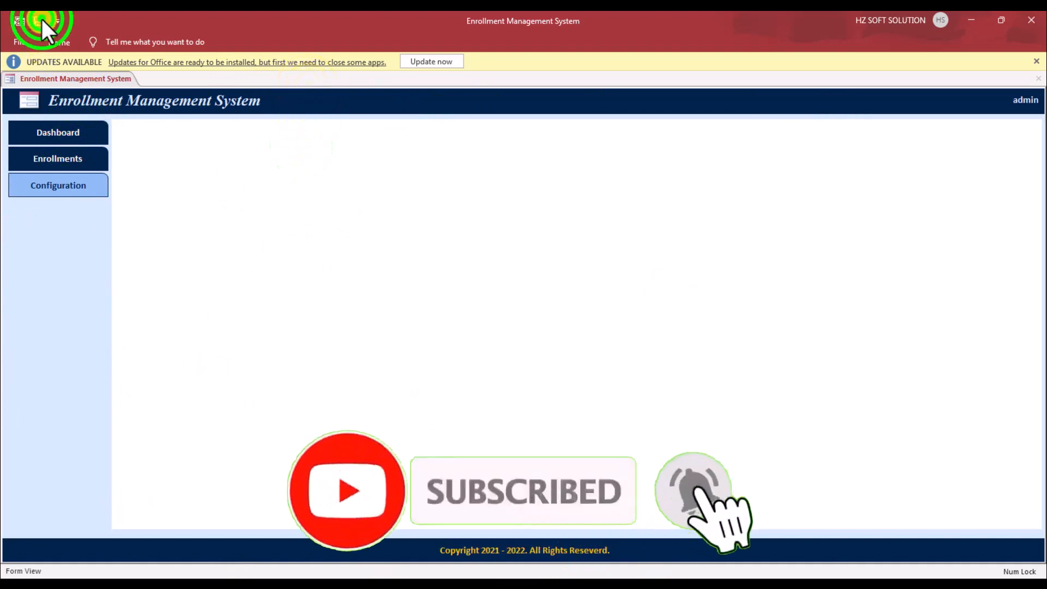
left_click(1037, 61)
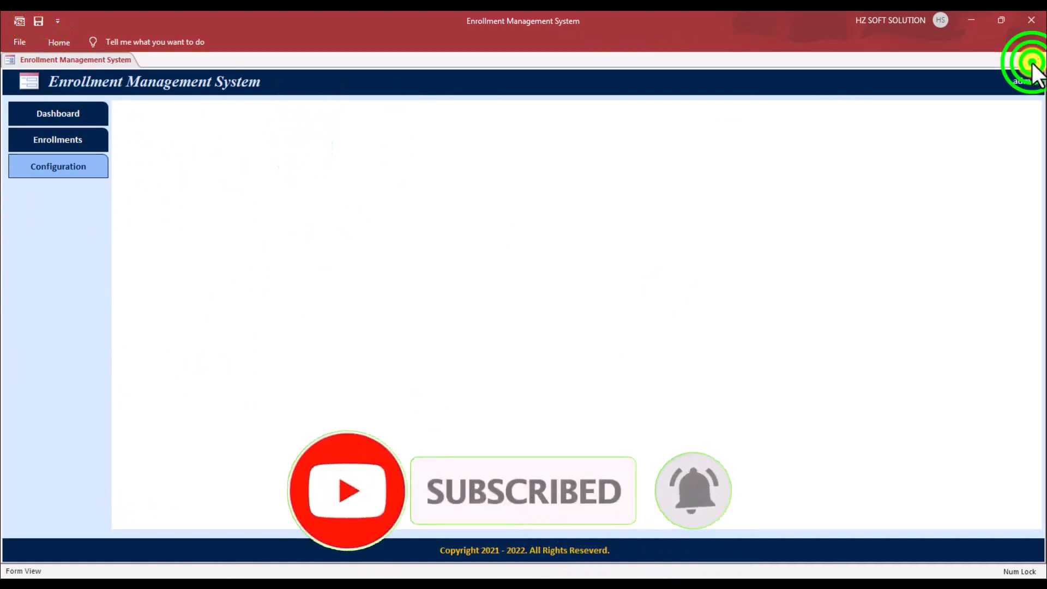
left_click(86, 114)
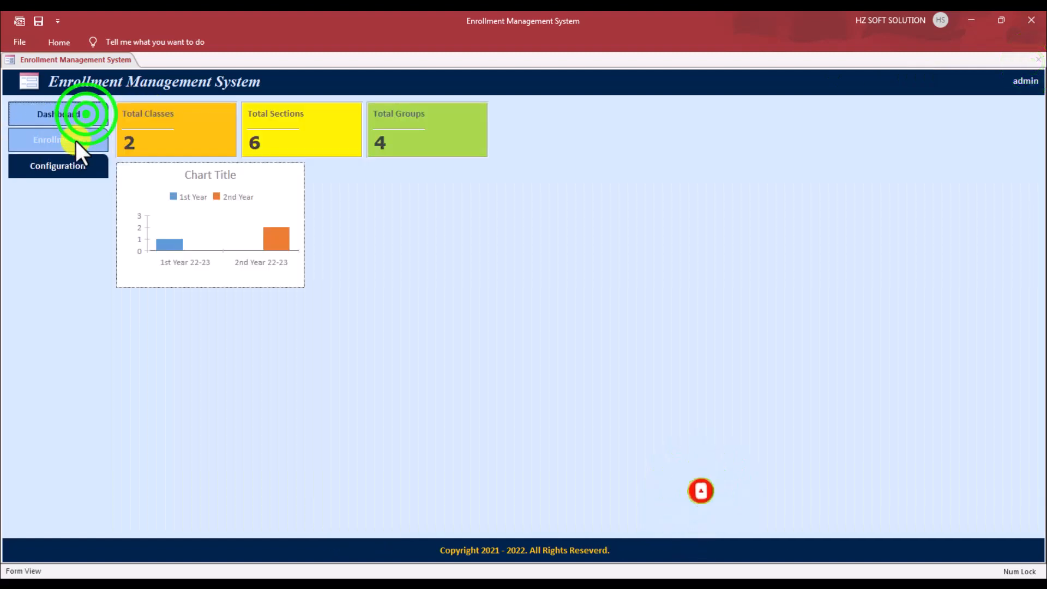